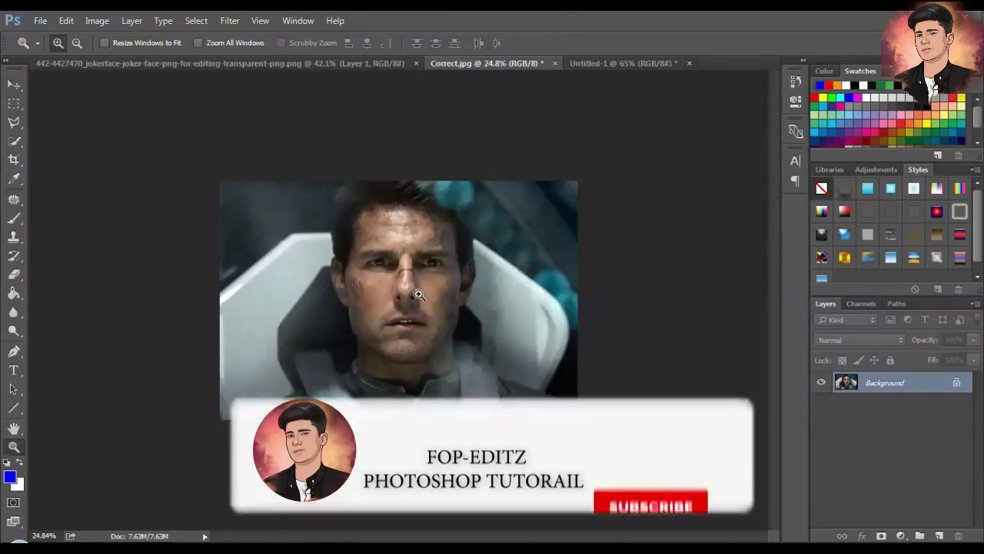
Step: Zoom in and convert the Background layer to an editable Smart Object, then show the joker PNG document
{"action": "left_click", "coordinate": [413, 289]}
{"action": "right_click", "coordinate": [415, 292]}
{"action": "left_click", "coordinate": [437, 303]}
{"action": "key", "text": "v"}
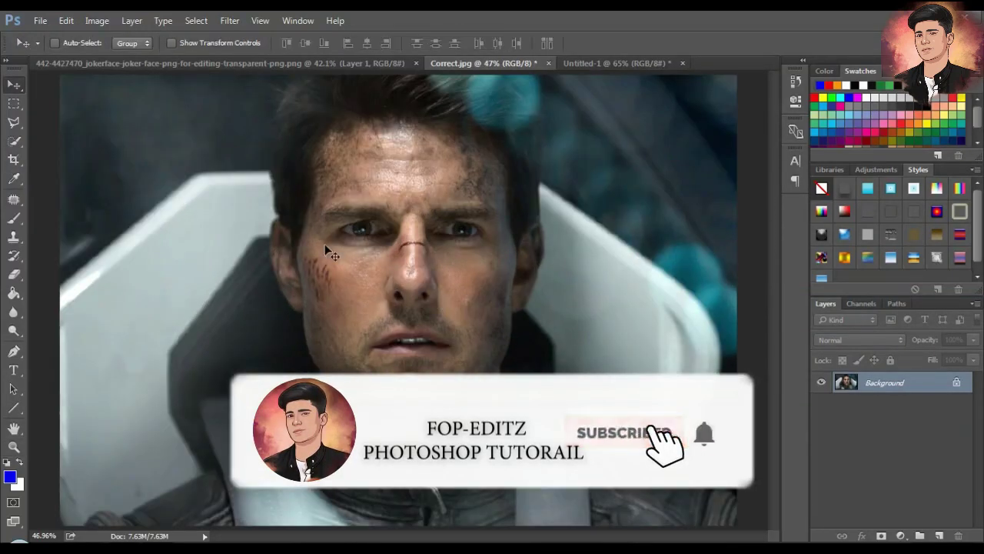
{"action": "right_click", "coordinate": [910, 379]}
{"action": "left_click", "coordinate": [850, 319]}
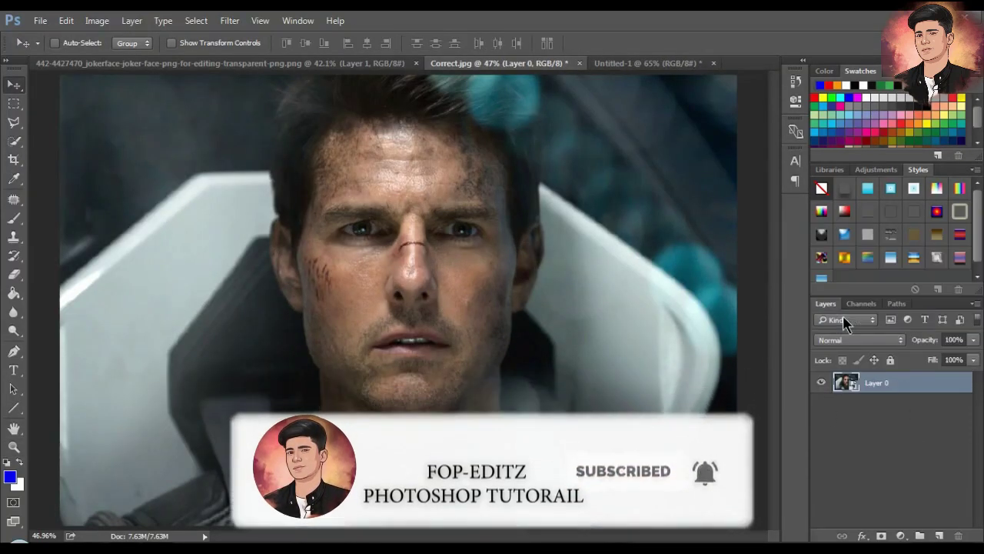
{"action": "left_click", "coordinate": [171, 66]}
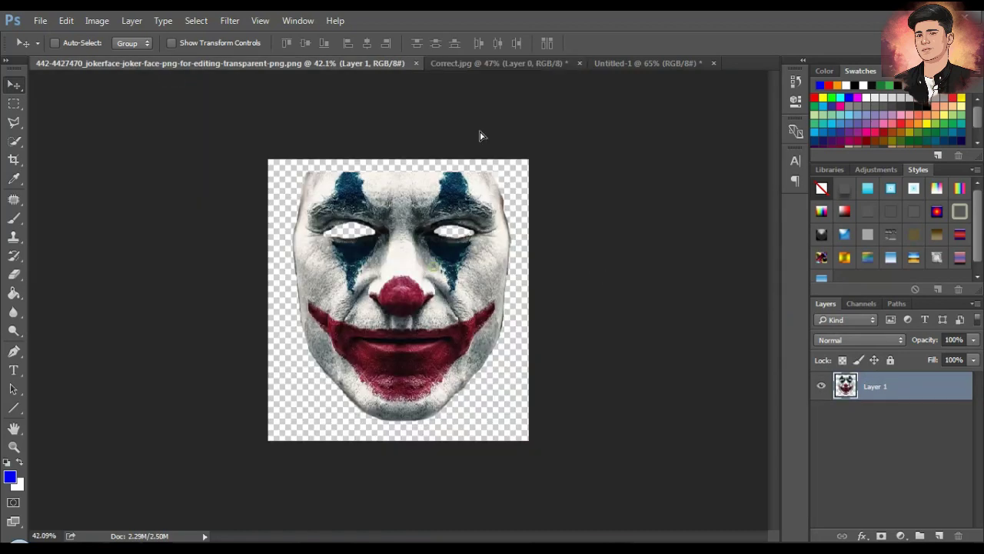
Step: Drag the joker face into Correct.jpg and scale it down over the man's face
{"action": "mouse_move", "coordinate": [480, 136]}
{"action": "left_mouse_down"}
{"action": "mouse_move", "coordinate": [480, 262]}
{"action": "mouse_move", "coordinate": [436, 250]}
{"action": "left_mouse_up"}
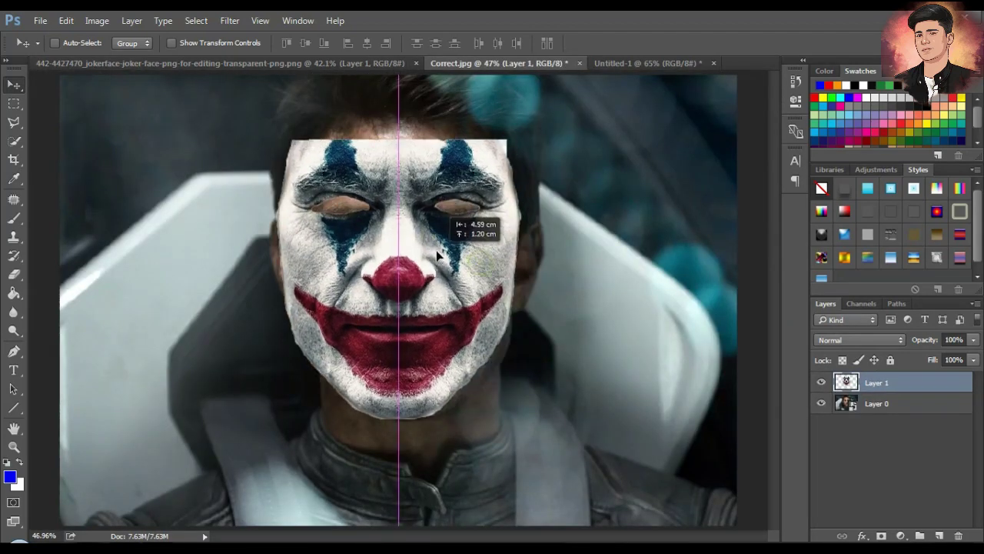
{"action": "key", "text": "ctrl+t"}
{"action": "left_click_drag", "start_coordinate": [521, 139], "coordinate": [493, 148]}
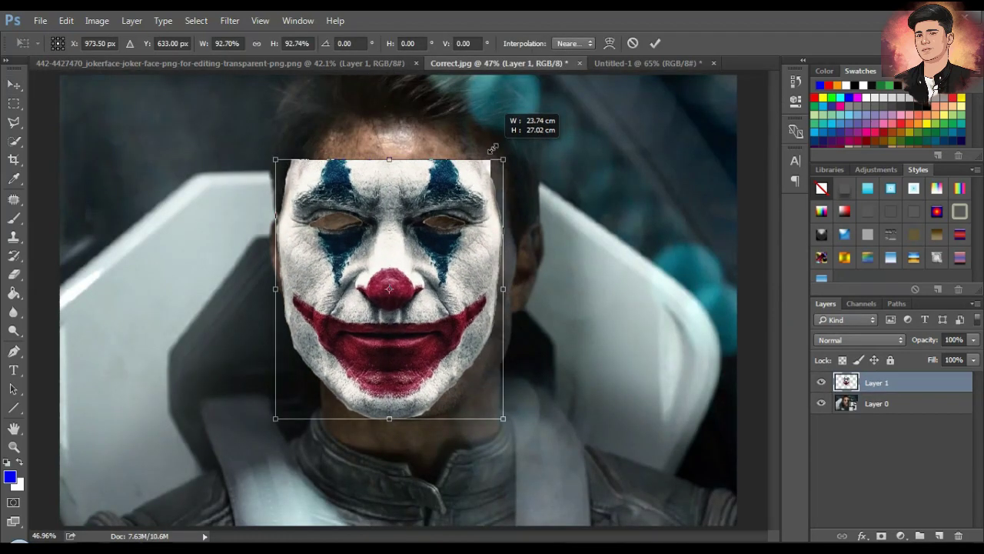
{"action": "left_click_drag", "start_coordinate": [457, 231], "coordinate": [472, 248]}
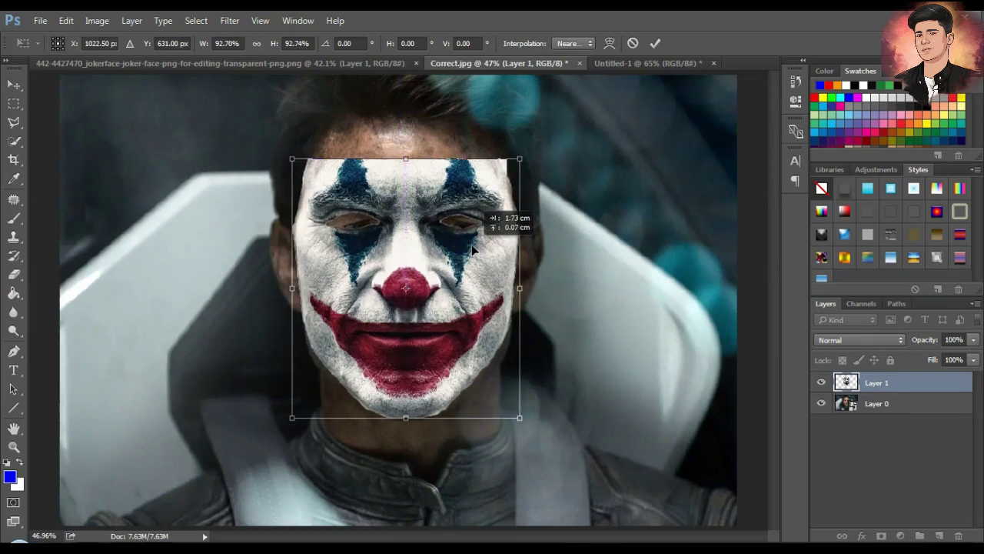
Step: Adjust the joker face's top edge, height and right side to fit his head
{"action": "left_click_drag", "start_coordinate": [407, 154], "coordinate": [407, 163]}
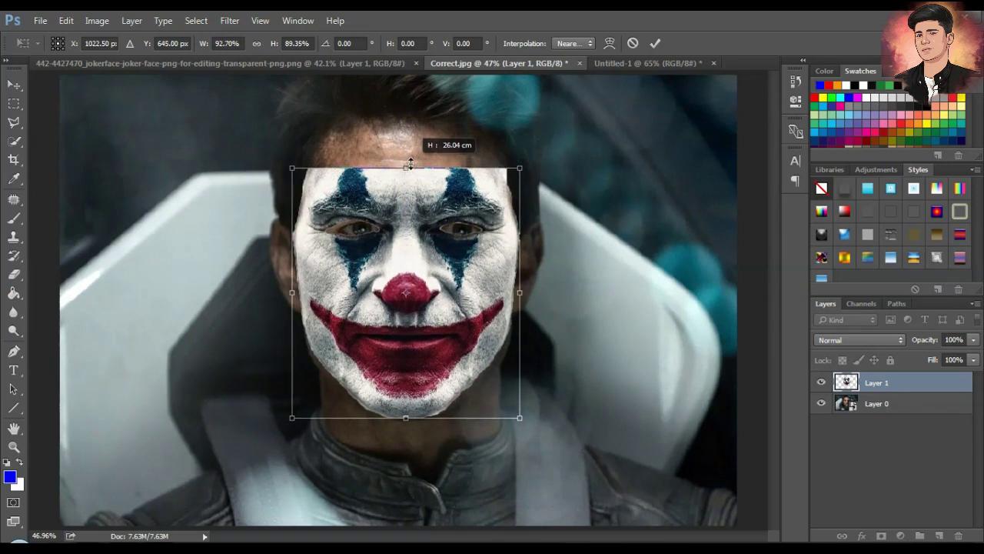
{"action": "left_click_drag", "start_coordinate": [405, 220], "coordinate": [408, 220]}
{"action": "left_click_drag", "start_coordinate": [413, 170], "coordinate": [432, 175]}
{"action": "key", "text": "Return"}
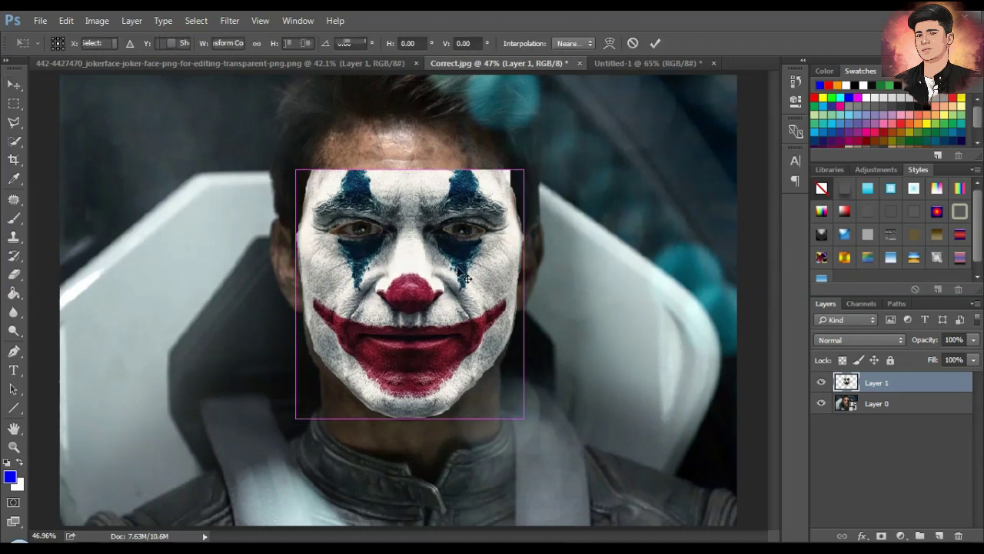
{"action": "left_click_drag", "start_coordinate": [524, 289], "coordinate": [518, 293]}
{"action": "key", "text": "Return"}
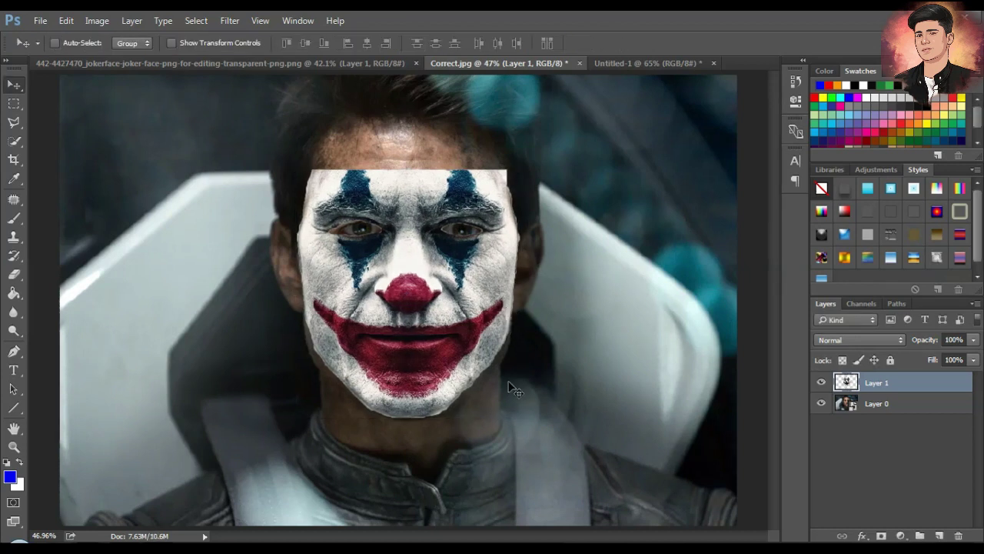
Step: Distort all four corners of the joker face layer to follow the face's angle
{"action": "key", "text": "ctrl+t"}
{"action": "left_click_drag", "start_coordinate": [293, 418], "coordinate": [287, 421]}
{"action": "left_click_drag", "start_coordinate": [520, 417], "coordinate": [523, 420]}
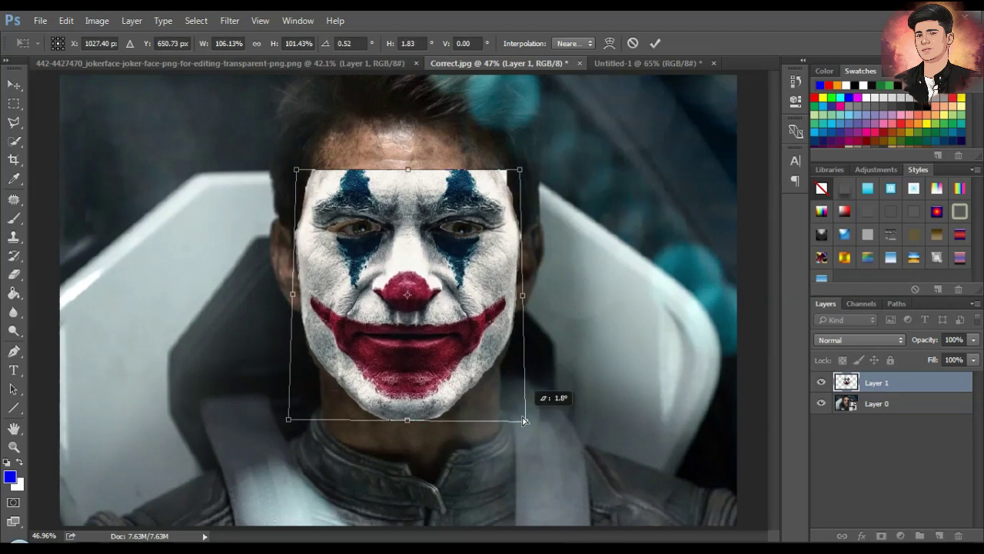
{"action": "left_click_drag", "start_coordinate": [521, 169], "coordinate": [519, 169]}
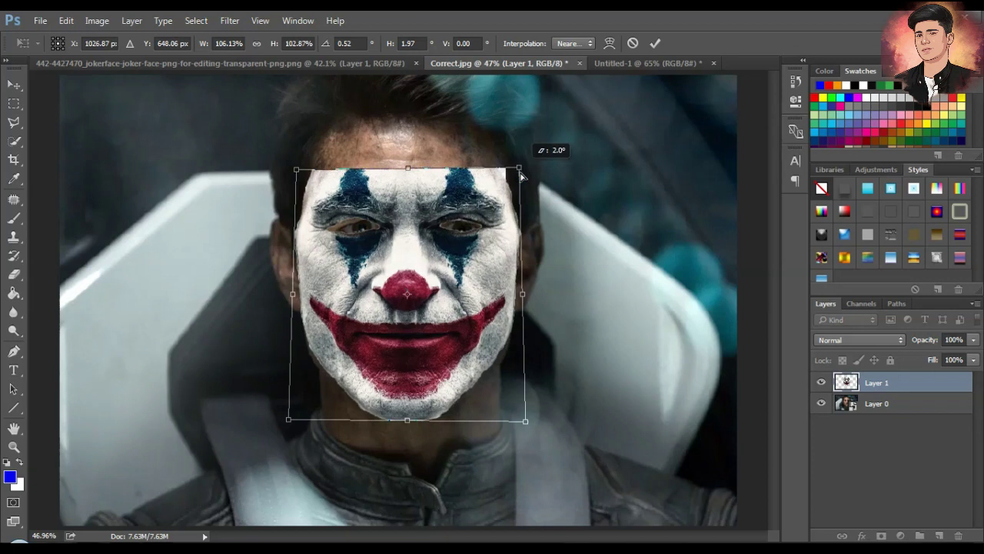
{"action": "left_click_drag", "start_coordinate": [296, 170], "coordinate": [297, 176]}
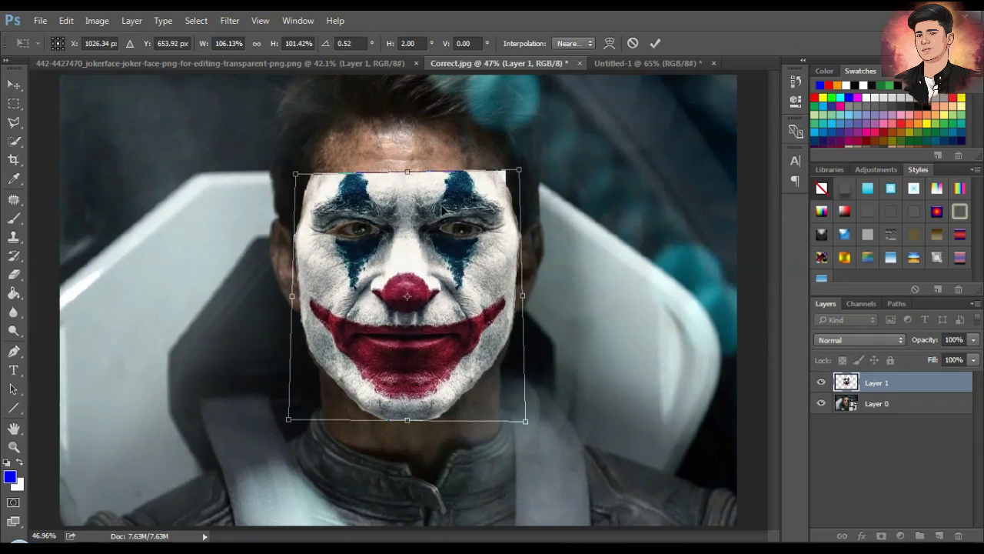
{"action": "key", "text": "Return"}
{"action": "scroll", "coordinate": [476, 408], "scroll_direction": "up", "scroll_amount": 3}
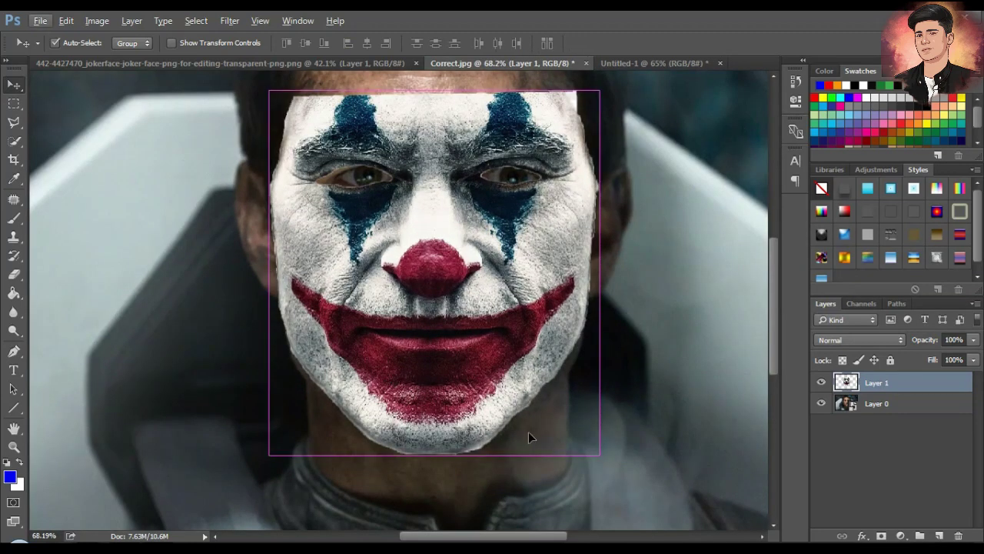
Step: Enlarge the joker face layer slightly from its corner
{"action": "key", "text": "ctrl+t"}
{"action": "left_click_drag", "start_coordinate": [603, 456], "coordinate": [606, 456]}
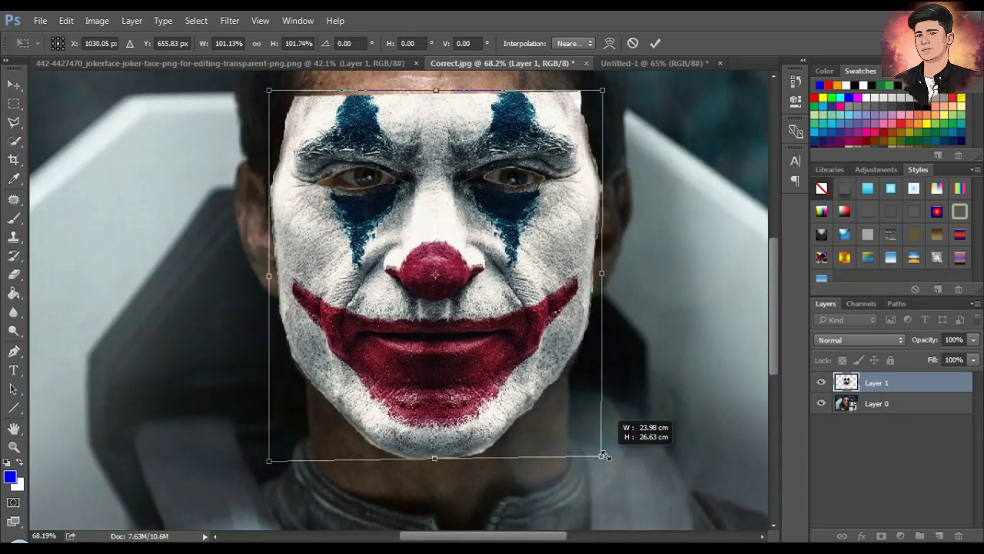
{"action": "key", "text": "Return"}
{"action": "scroll", "coordinate": [378, 223], "scroll_direction": "up", "scroll_amount": 5, "text": "alt"}
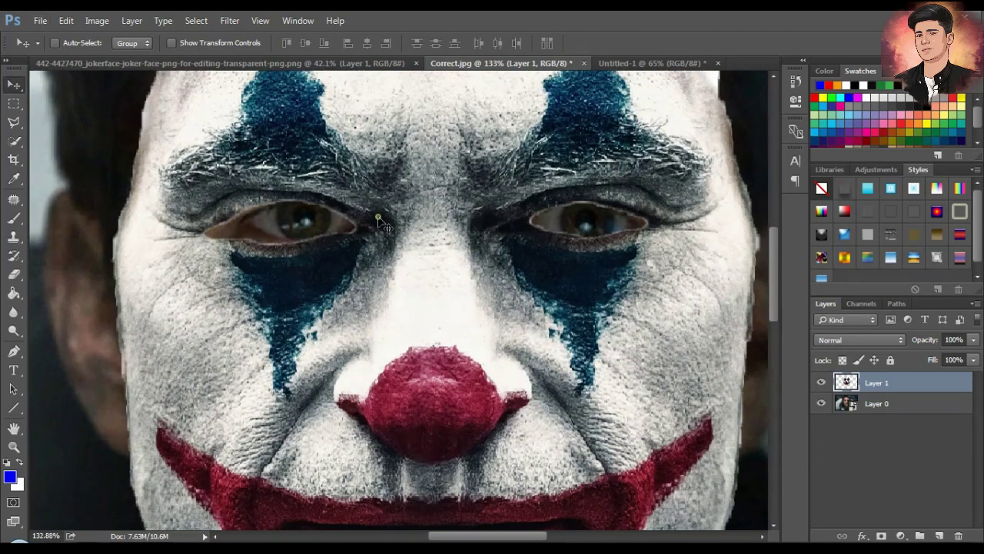
Step: Erase the dark paint above the left eye on Layer 1 with a small Eraser brush
{"action": "scroll", "coordinate": [382, 223], "scroll_direction": "up", "scroll_amount": 3, "text": "alt"}
{"action": "scroll", "coordinate": [293, 231], "scroll_direction": "up", "scroll_amount": 2, "text": "alt"}
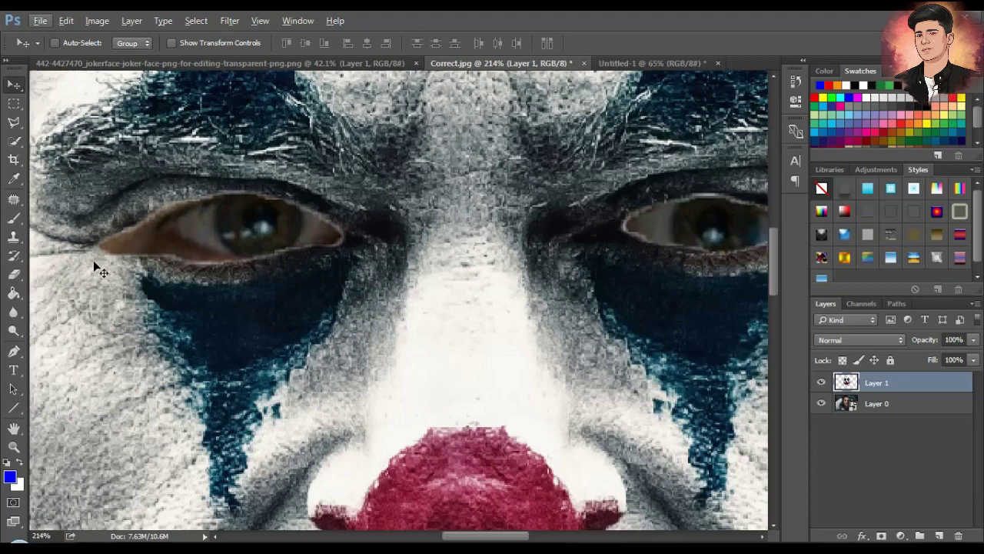
{"action": "left_click", "coordinate": [14, 275]}
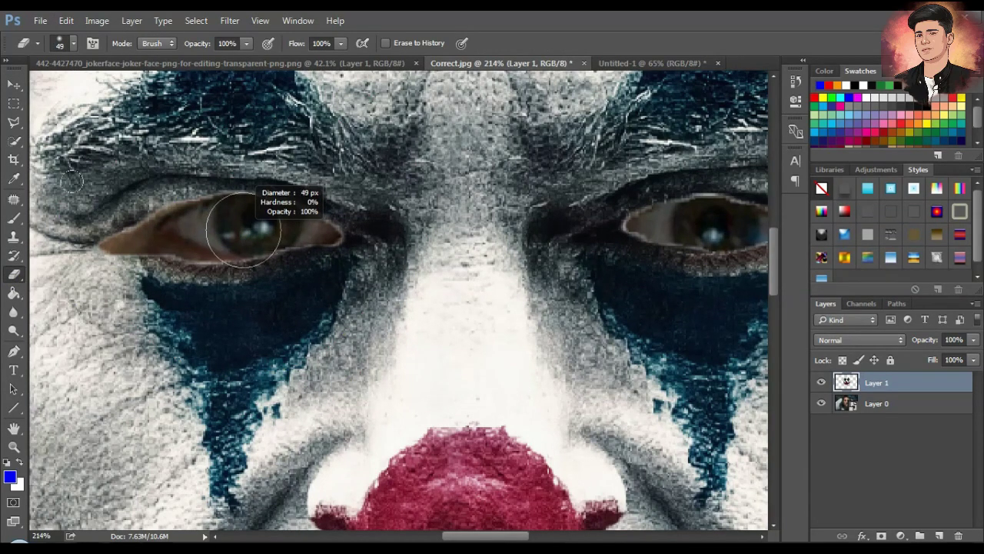
{"action": "scroll", "coordinate": [243, 229], "scroll_direction": "up", "scroll_amount": 3, "text": "alt"}
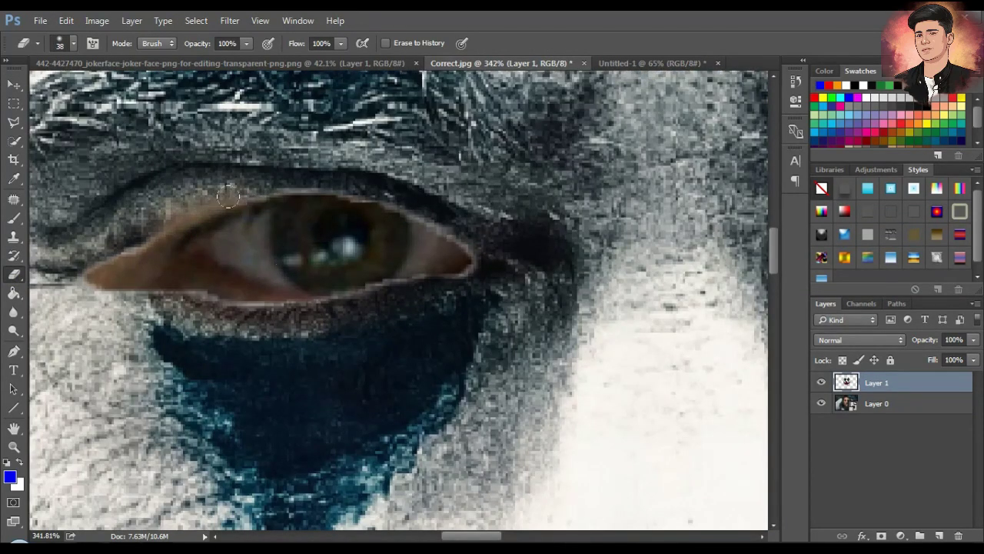
{"action": "mouse_move", "coordinate": [228, 197]}
{"action": "left_mouse_down"}
{"action": "mouse_move", "coordinate": [378, 213]}
{"action": "mouse_move", "coordinate": [323, 192]}
{"action": "mouse_move", "coordinate": [373, 220]}
{"action": "left_mouse_up"}
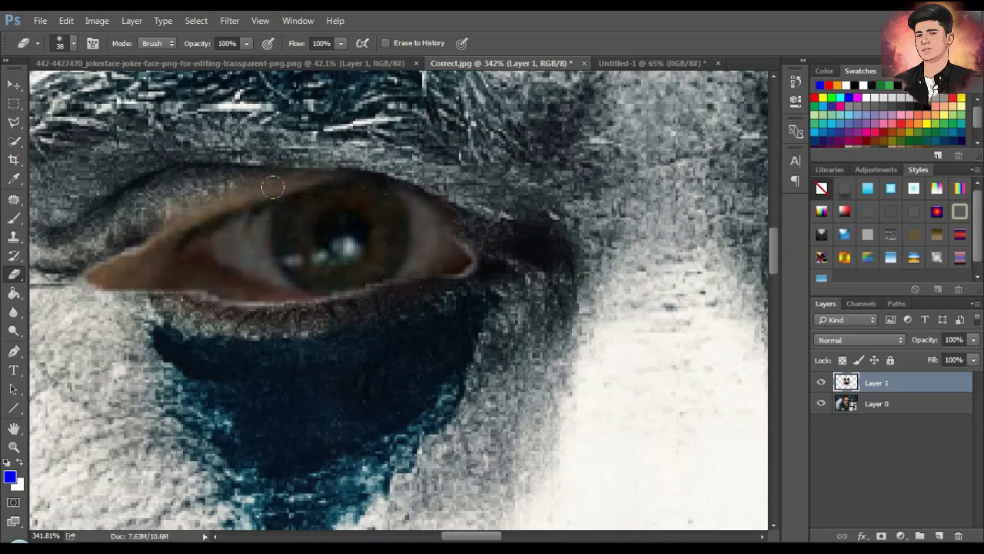
{"action": "scroll", "coordinate": [283, 296], "scroll_direction": "down", "scroll_amount": 3}
{"action": "scroll", "coordinate": [283, 296], "scroll_direction": "down", "scroll_amount": 3}
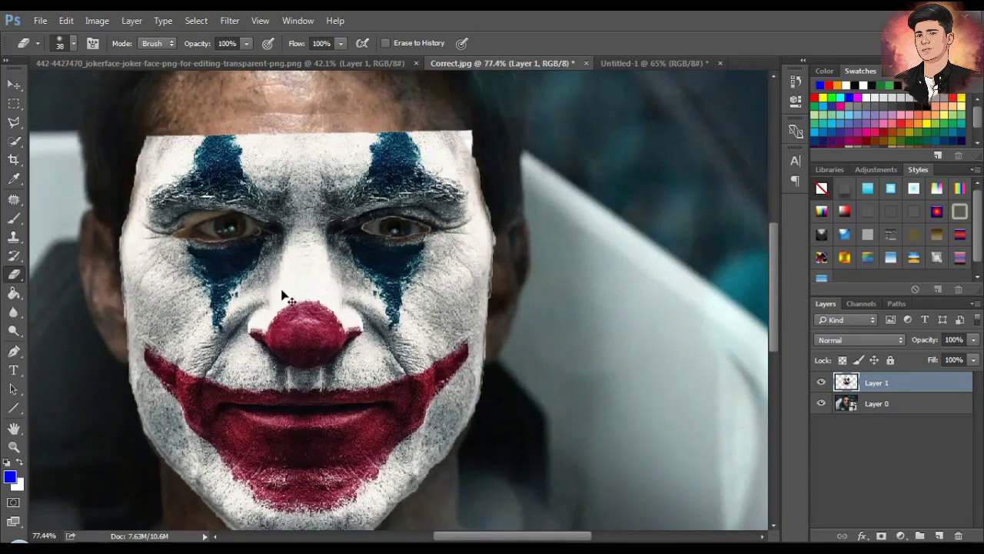
Step: Fit the portrait on screen and narrow the joker face layer from the right
{"action": "key", "text": "v"}
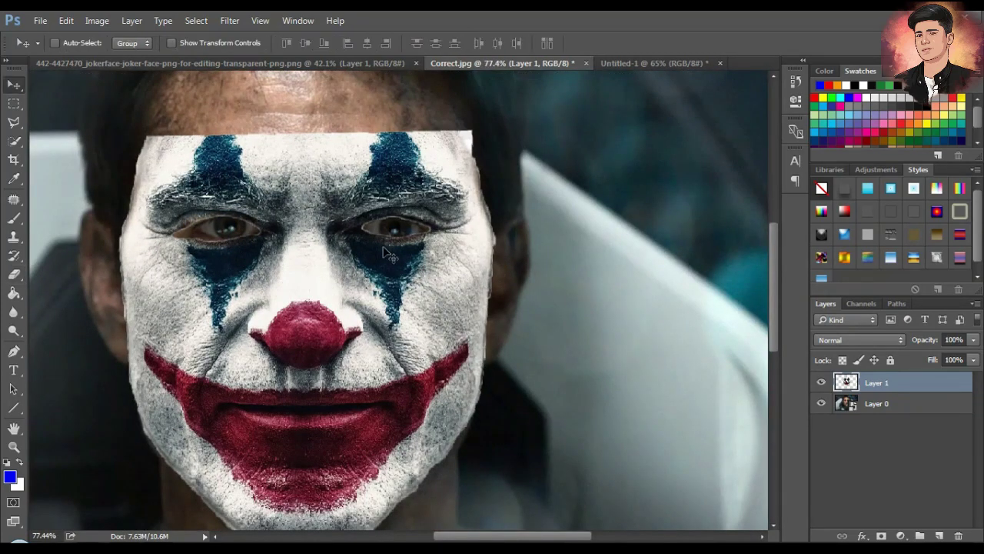
{"action": "right_click", "coordinate": [409, 249]}
{"action": "left_click", "coordinate": [415, 257]}
{"action": "key", "text": "ctrl+t"}
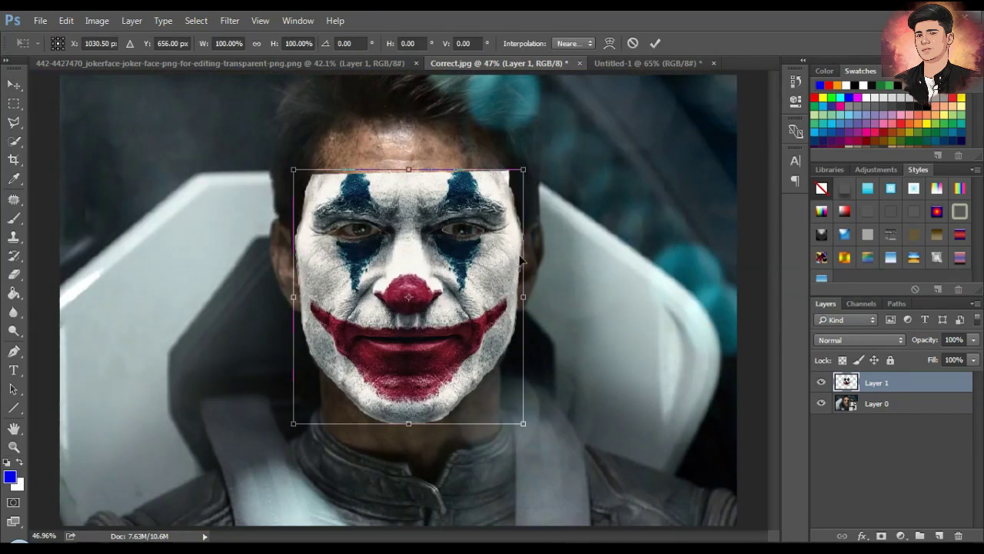
{"action": "left_click_drag", "start_coordinate": [528, 286], "coordinate": [525, 286]}
{"action": "key", "text": "Return"}
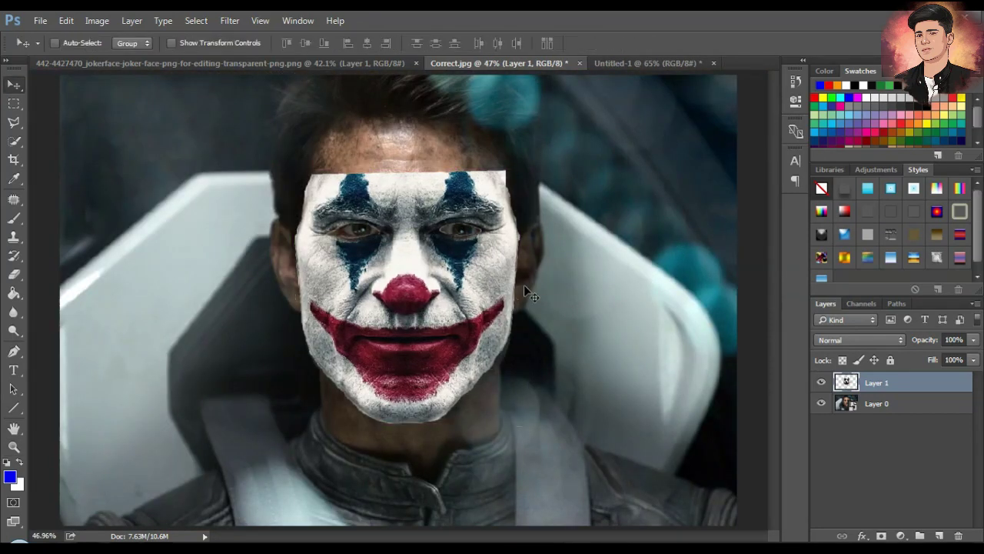
Step: Narrow the joker face layer from the left side
{"action": "key", "text": "ctrl+t"}
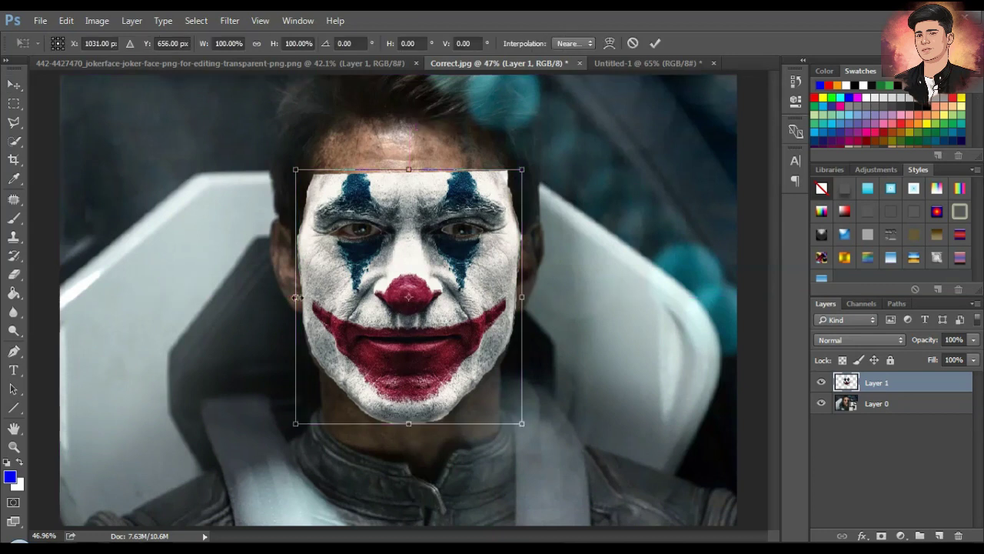
{"action": "left_click_drag", "start_coordinate": [296, 297], "coordinate": [301, 297]}
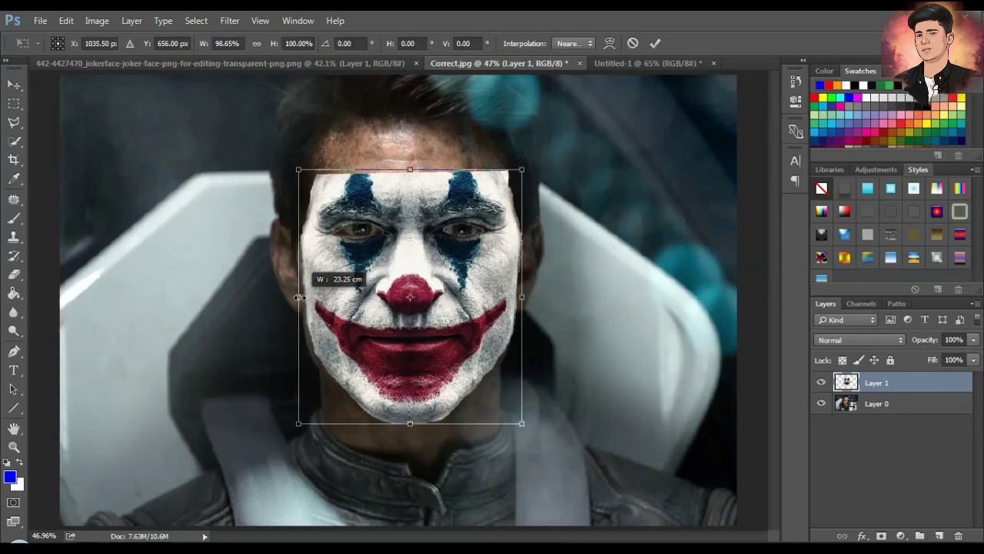
{"action": "key", "text": "Return"}
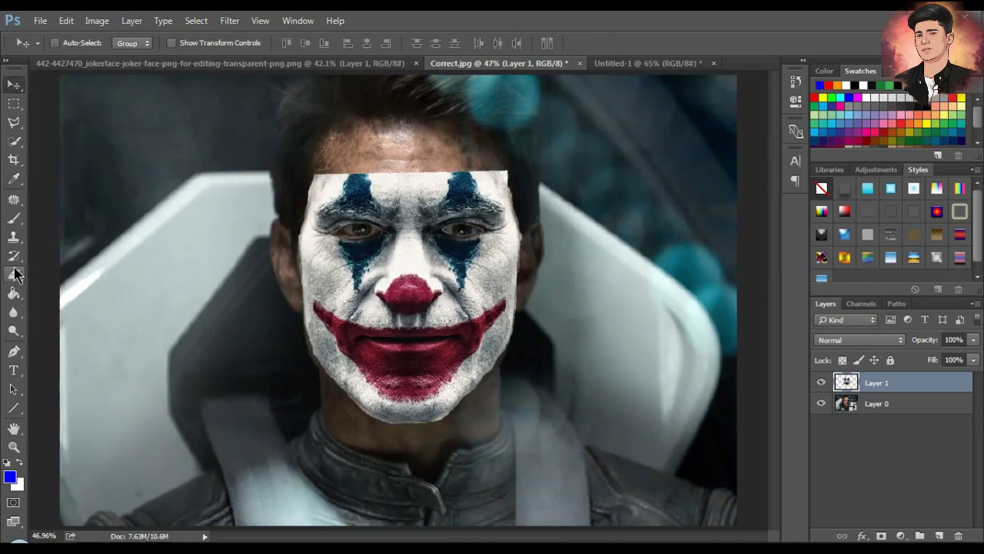
{"action": "left_click", "coordinate": [14, 275]}
Step: Erase the hard right jaw and cheek edge of the face paint with a large eraser
{"action": "left_click", "coordinate": [73, 267]}
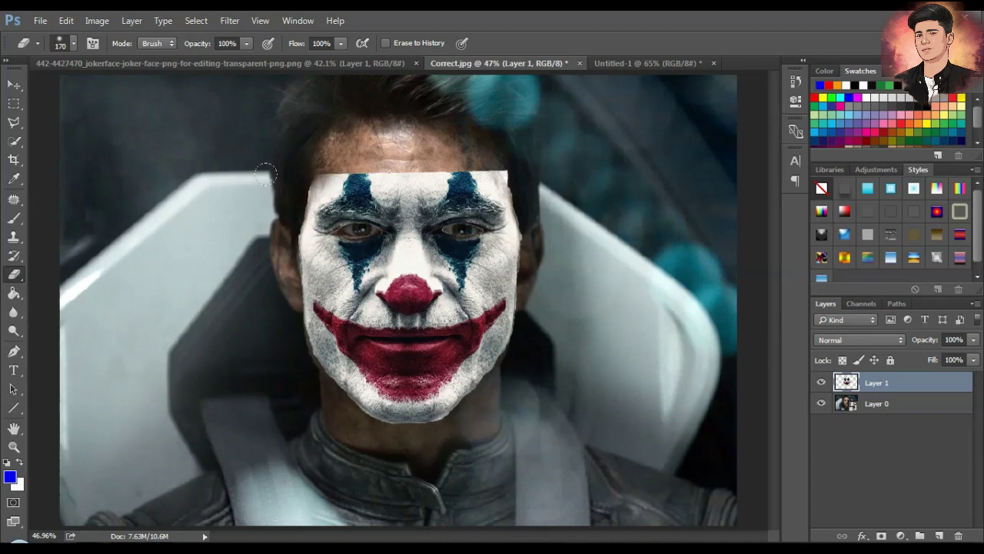
{"action": "mouse_move", "coordinate": [264, 174]}
{"action": "left_mouse_down"}
{"action": "mouse_move", "coordinate": [288, 151]}
{"action": "mouse_move", "coordinate": [243, 378]}
{"action": "mouse_move", "coordinate": [465, 428]}
{"action": "left_mouse_up"}
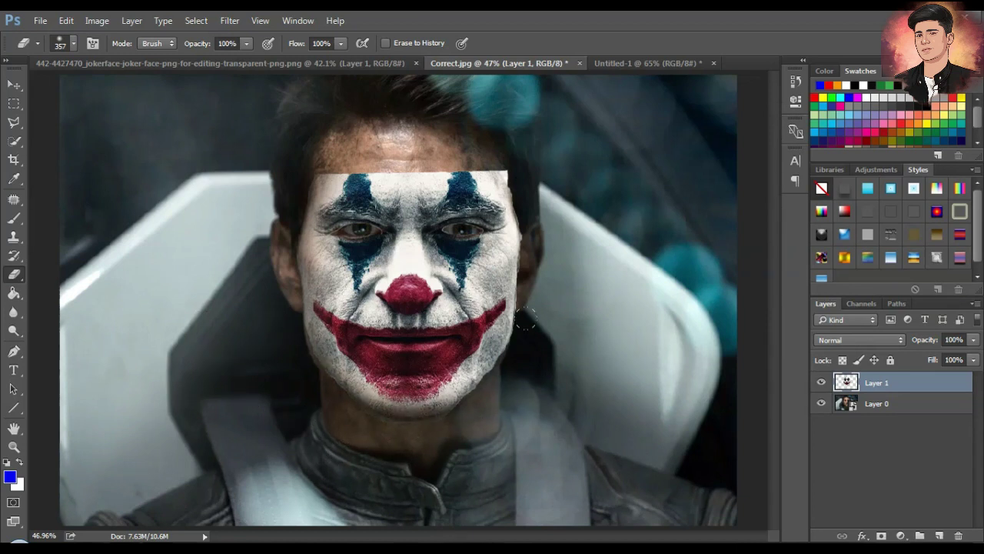
{"action": "left_click_drag", "start_coordinate": [525, 319], "coordinate": [491, 436]}
{"action": "left_click_drag", "start_coordinate": [499, 389], "coordinate": [537, 338]}
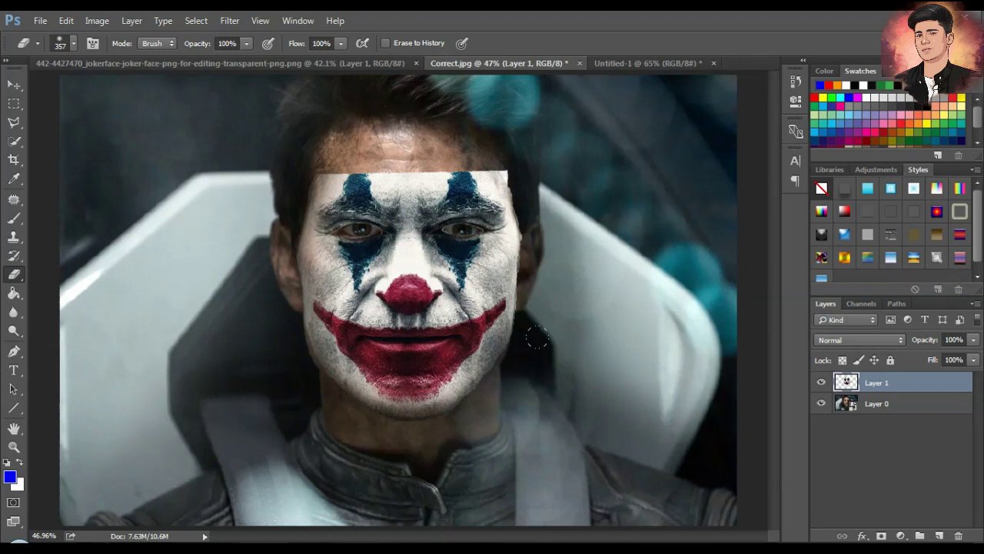
{"action": "left_click_drag", "start_coordinate": [538, 143], "coordinate": [549, 300]}
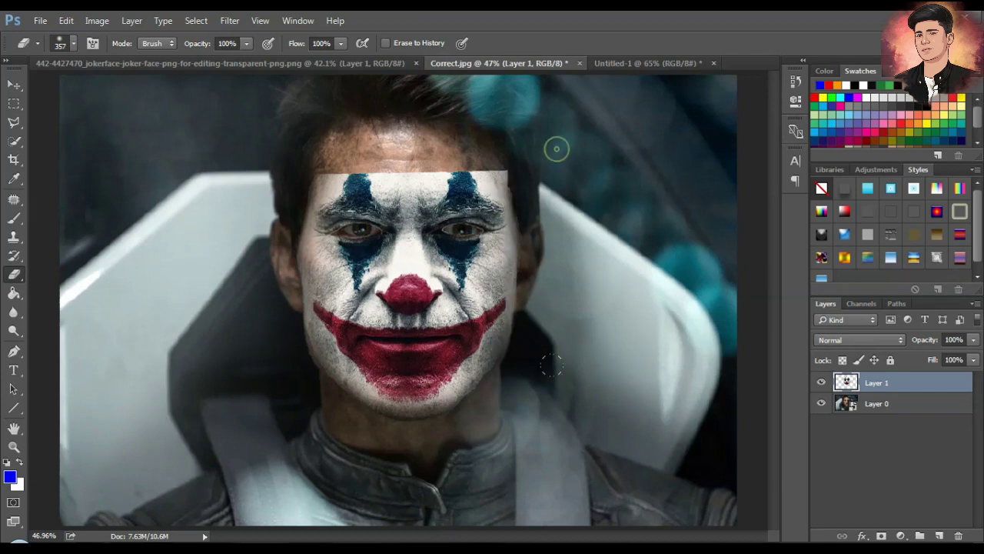
Step: Resize the eraser brush, then select the Smudge tool with an enlarged brush
{"action": "left_click_drag", "start_coordinate": [515, 145], "coordinate": [567, 146]}
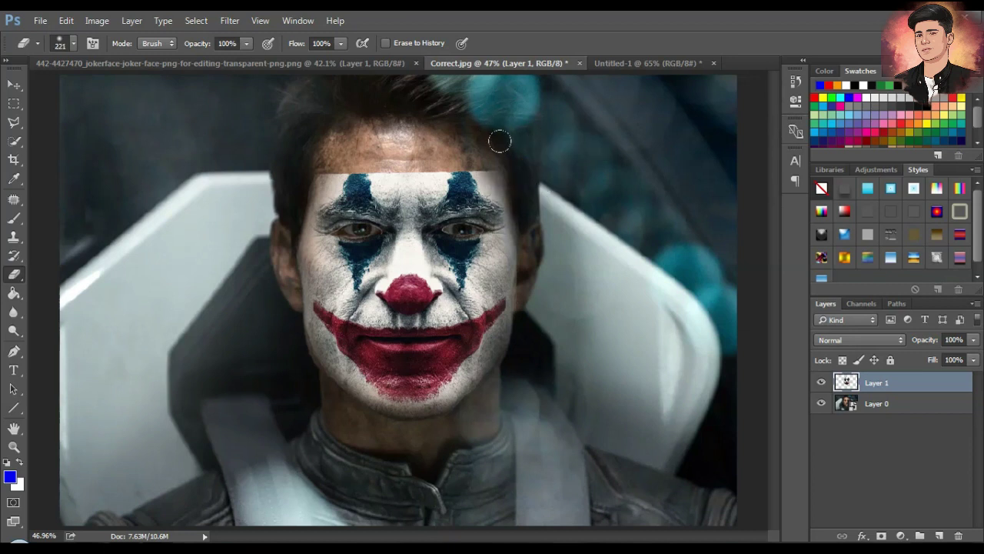
{"action": "mouse_move", "coordinate": [499, 140]}
{"action": "left_mouse_down"}
{"action": "mouse_move", "coordinate": [533, 140]}
{"action": "mouse_move", "coordinate": [504, 140]}
{"action": "left_mouse_up"}
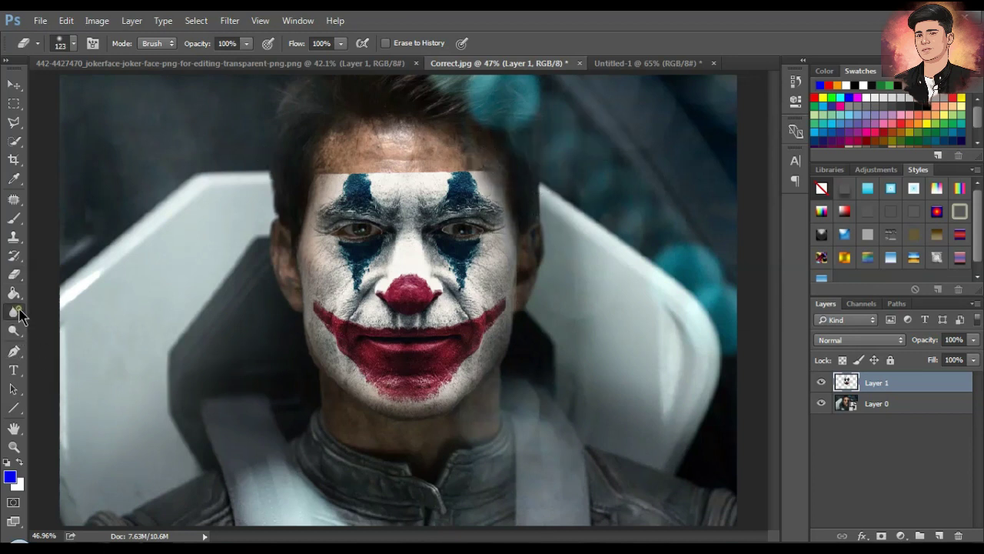
{"action": "left_click_drag", "start_coordinate": [14, 312], "coordinate": [77, 334]}
{"action": "left_click_drag", "start_coordinate": [369, 185], "coordinate": [334, 146]}
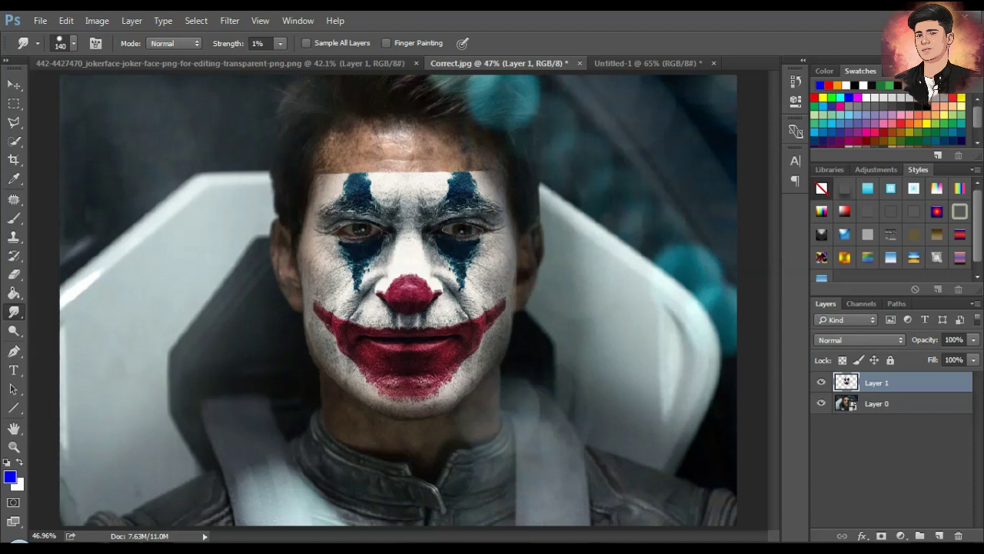
Step: Erase along the forehead's top paint edge with a 229 px eraser brush
{"action": "left_click", "coordinate": [15, 272]}
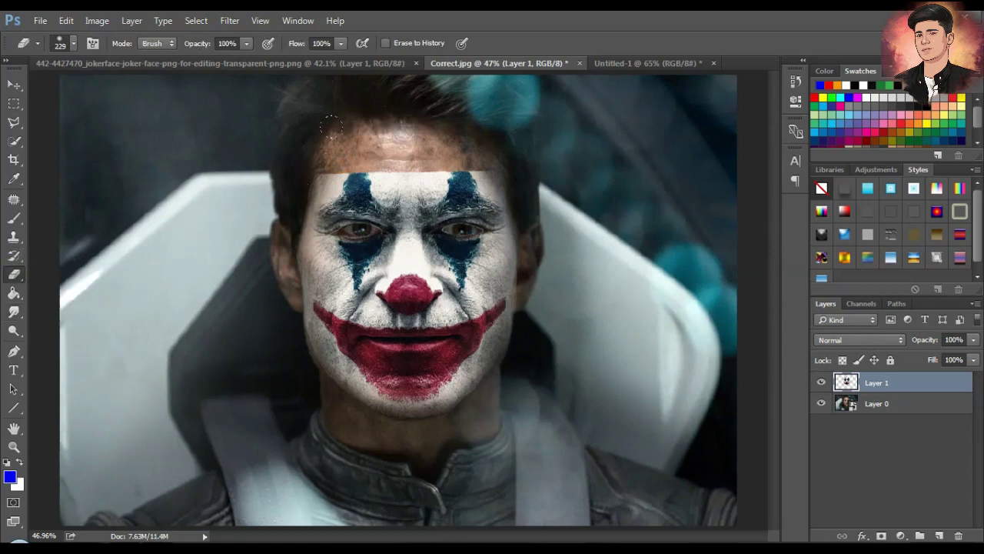
{"action": "left_click_drag", "start_coordinate": [339, 180], "coordinate": [477, 179]}
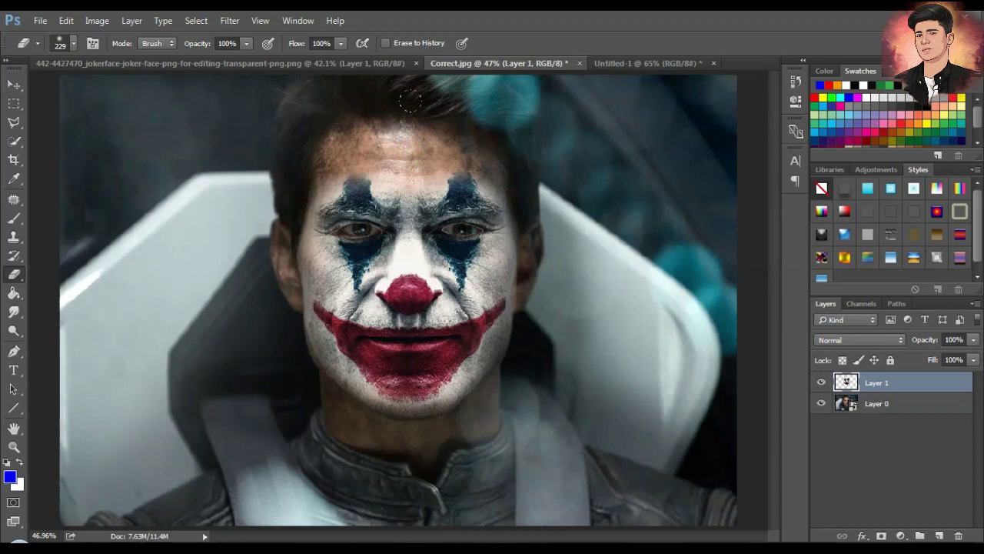
Step: Merge Layer 0 and Layer 1 with Ctrl+E and try the Smudge tool on the face
{"action": "left_click", "coordinate": [876, 403], "text": "shift"}
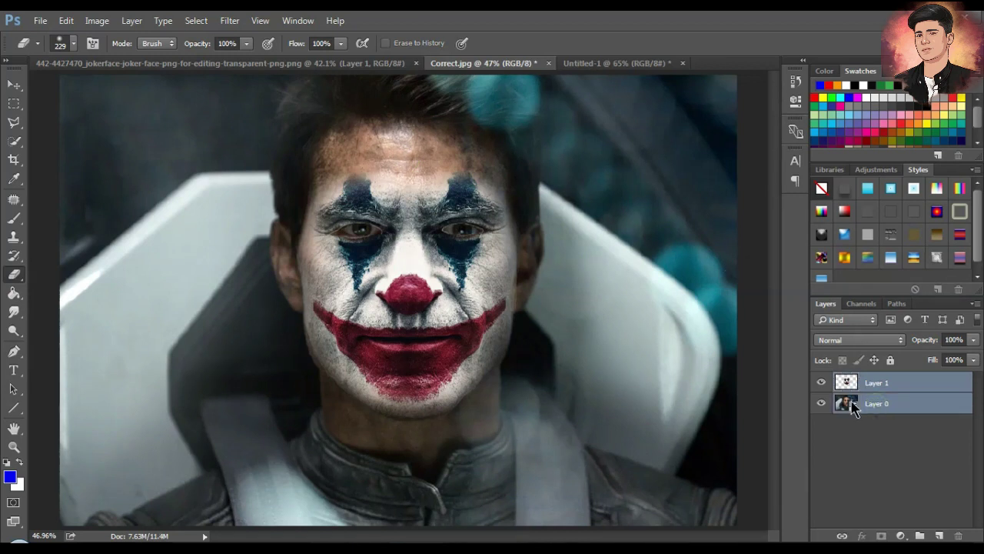
{"action": "key", "text": "ctrl+e"}
{"action": "left_click", "coordinate": [14, 311]}
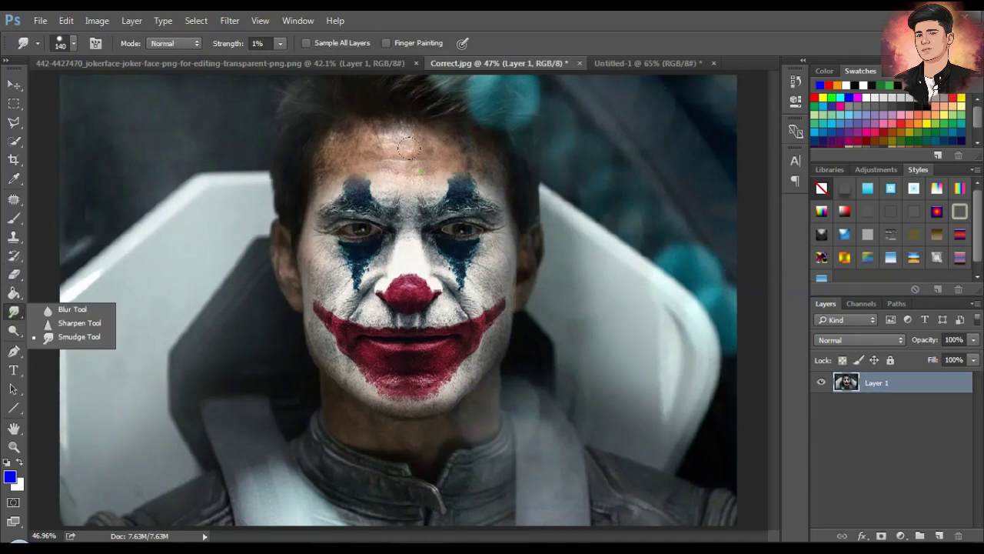
{"action": "left_click", "coordinate": [407, 147]}
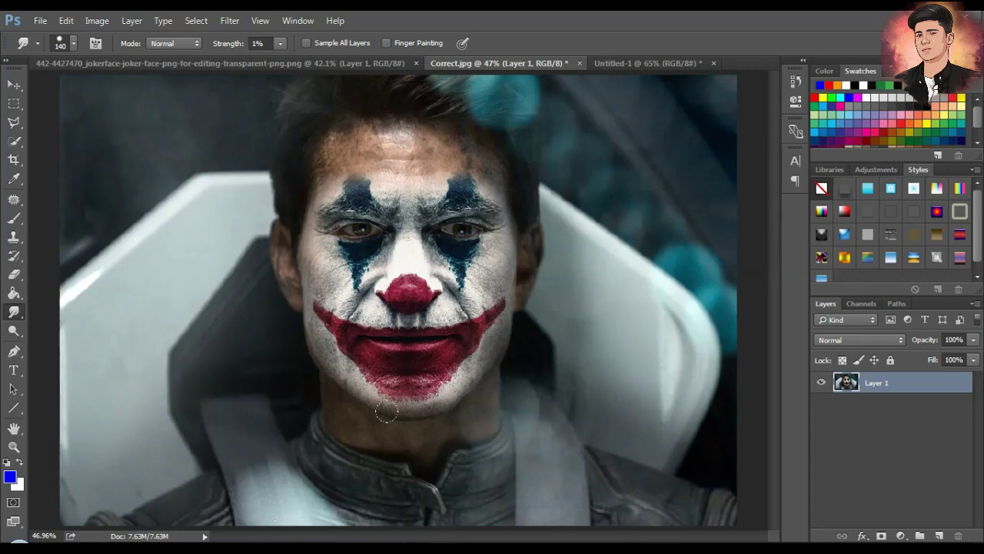
Step: Zoom out and bring up the blank guided Untitled-1 canvas
{"action": "key", "text": "v"}
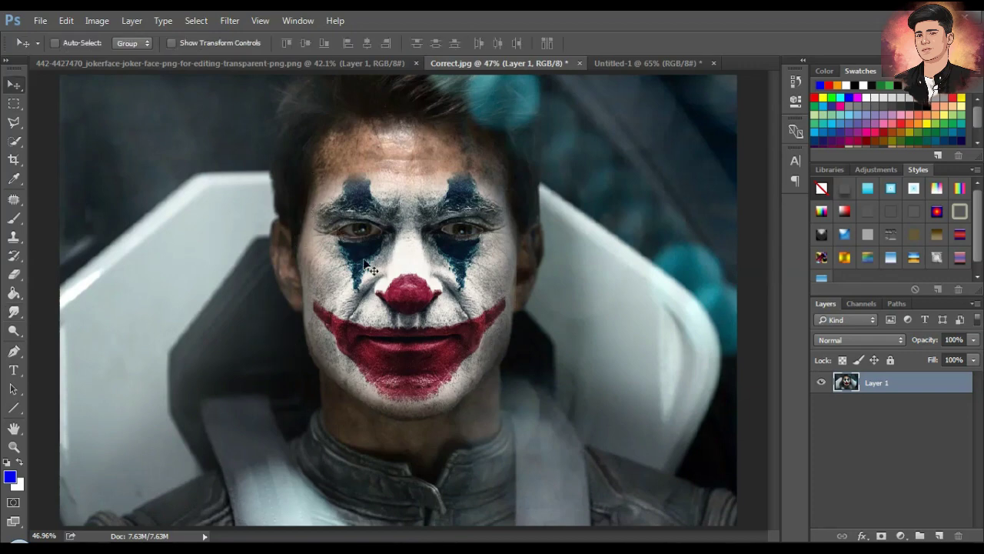
{"action": "scroll", "coordinate": [407, 223], "scroll_direction": "down", "scroll_amount": 5}
{"action": "scroll", "coordinate": [431, 231], "scroll_direction": "up", "scroll_amount": 6}
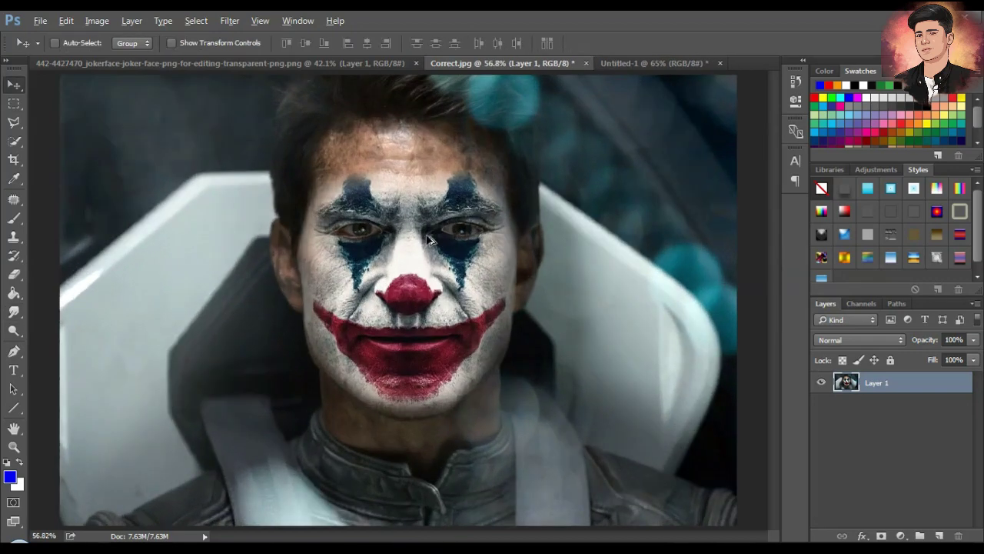
{"action": "scroll", "coordinate": [450, 246], "scroll_direction": "down", "scroll_amount": 2}
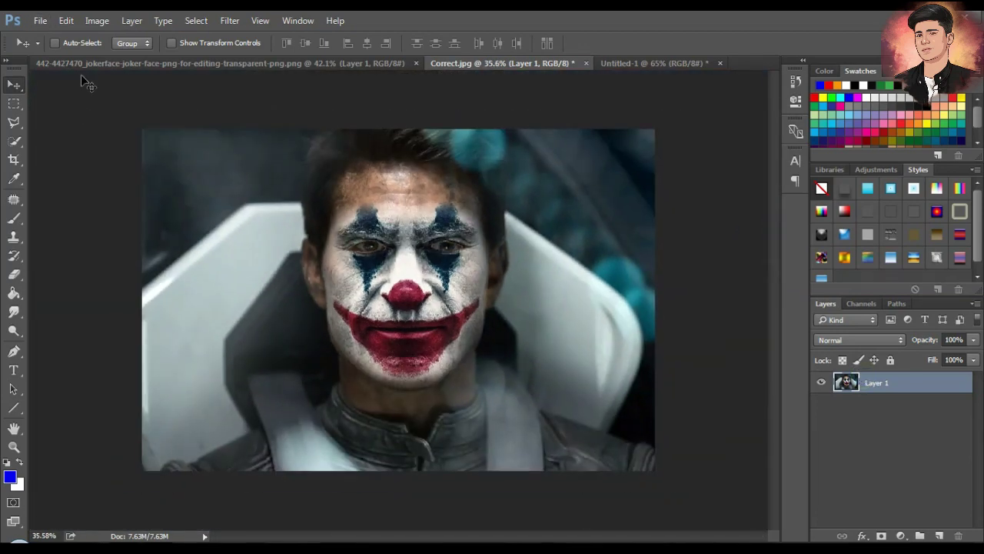
{"action": "left_click", "coordinate": [97, 20]}
{"action": "key", "text": "Escape"}
Step: Drag the merged Joker image into the Untitled-1 poster document
{"action": "left_click_drag", "start_coordinate": [423, 277], "coordinate": [691, 42]}
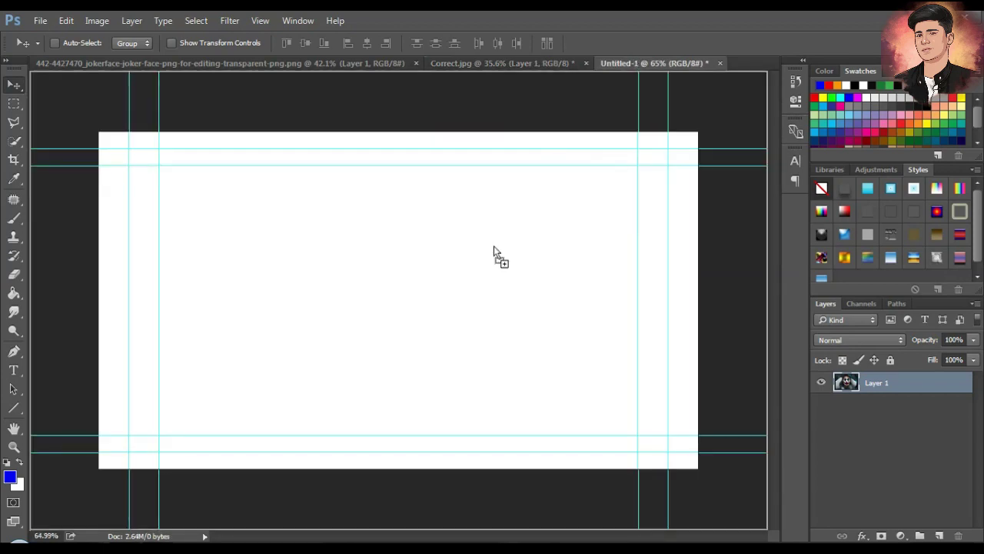
{"action": "left_click_drag", "start_coordinate": [641, 62], "coordinate": [489, 277]}
{"action": "scroll", "coordinate": [416, 195], "scroll_direction": "down", "scroll_amount": 2}
{"action": "scroll", "coordinate": [416, 195], "scroll_direction": "down", "scroll_amount": 1}
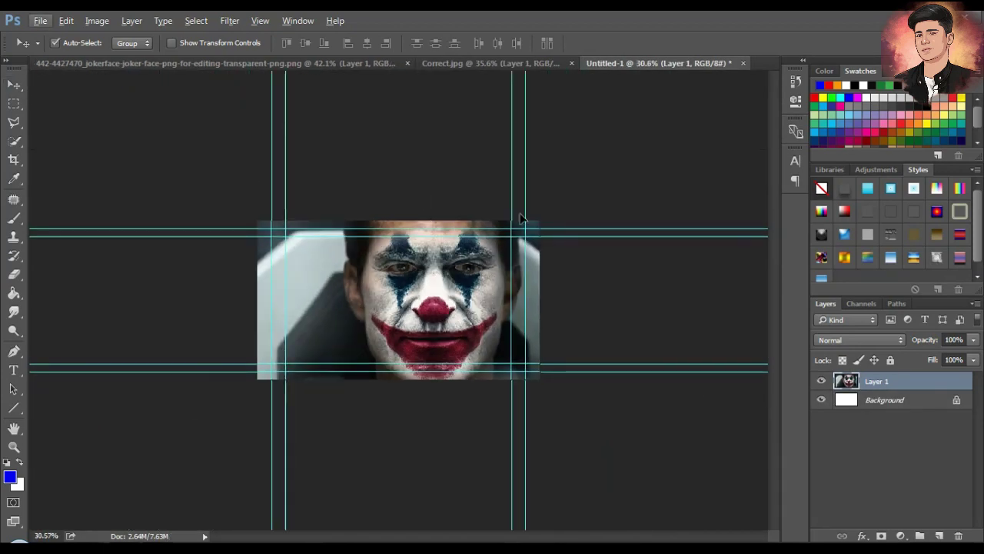
Step: Scale the image to about 73% and shift it up-right inside the guides
{"action": "key", "text": "ctrl+t"}
{"action": "mouse_move", "coordinate": [649, 159]}
{"action": "left_mouse_down"}
{"action": "mouse_move", "coordinate": [578, 194]}
{"action": "mouse_move", "coordinate": [571, 215]}
{"action": "left_mouse_up"}
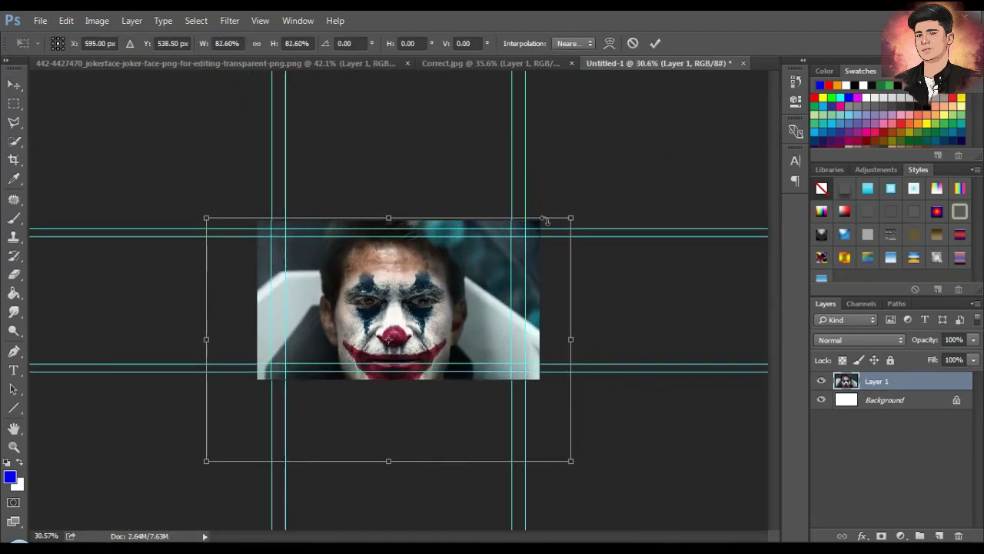
{"action": "left_click_drag", "start_coordinate": [426, 295], "coordinate": [495, 281]}
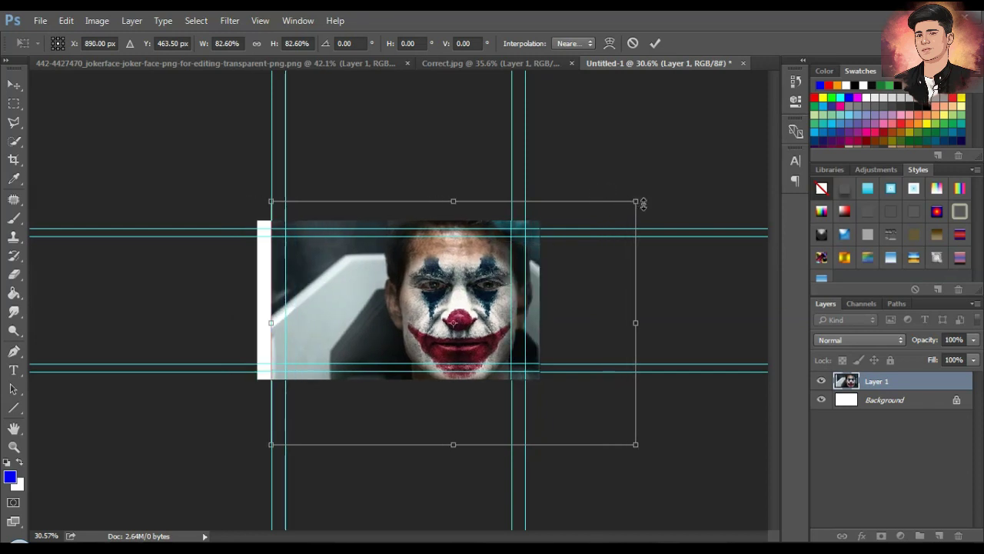
{"action": "left_click_drag", "start_coordinate": [637, 202], "coordinate": [590, 222]}
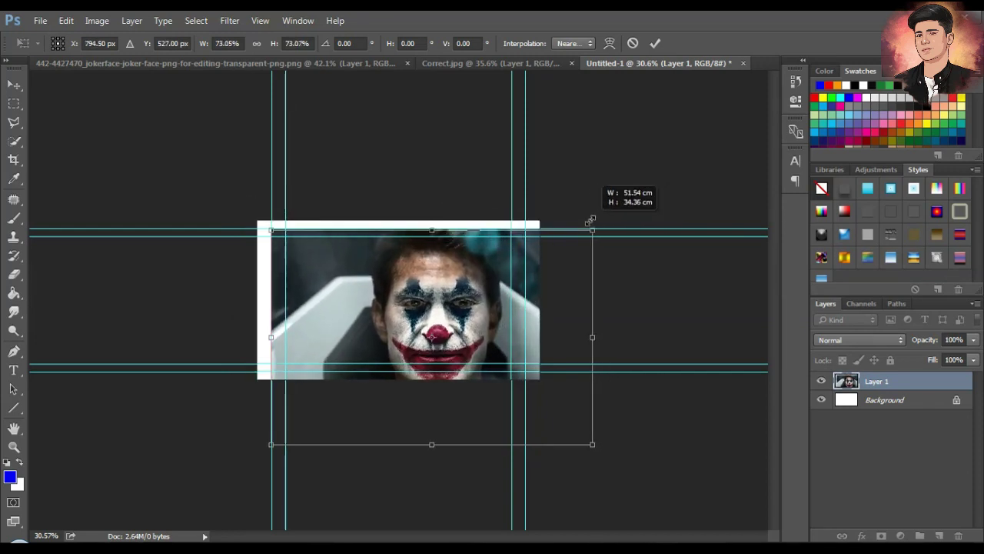
{"action": "left_click_drag", "start_coordinate": [510, 268], "coordinate": [531, 254]}
{"action": "key", "text": "shift+Up"}
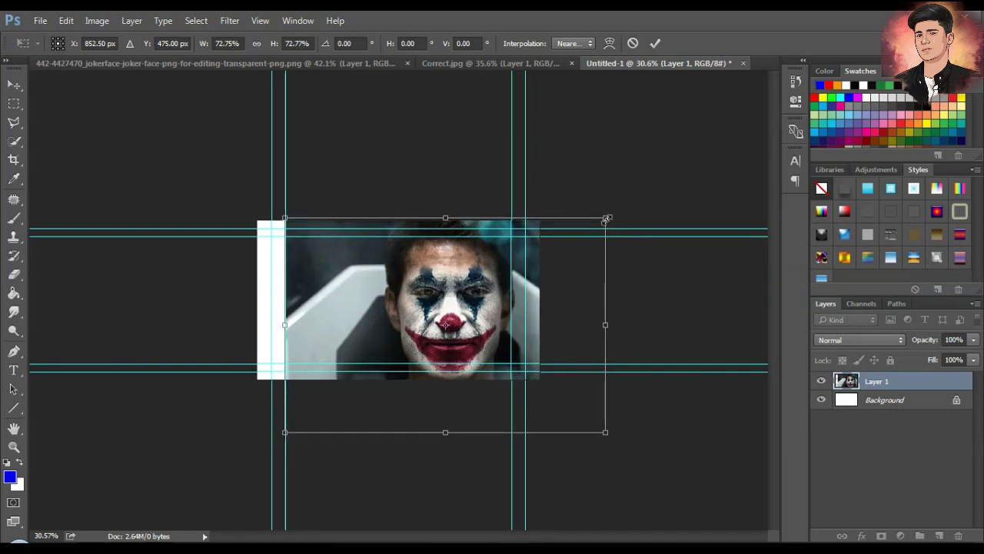
{"action": "key", "text": "Return"}
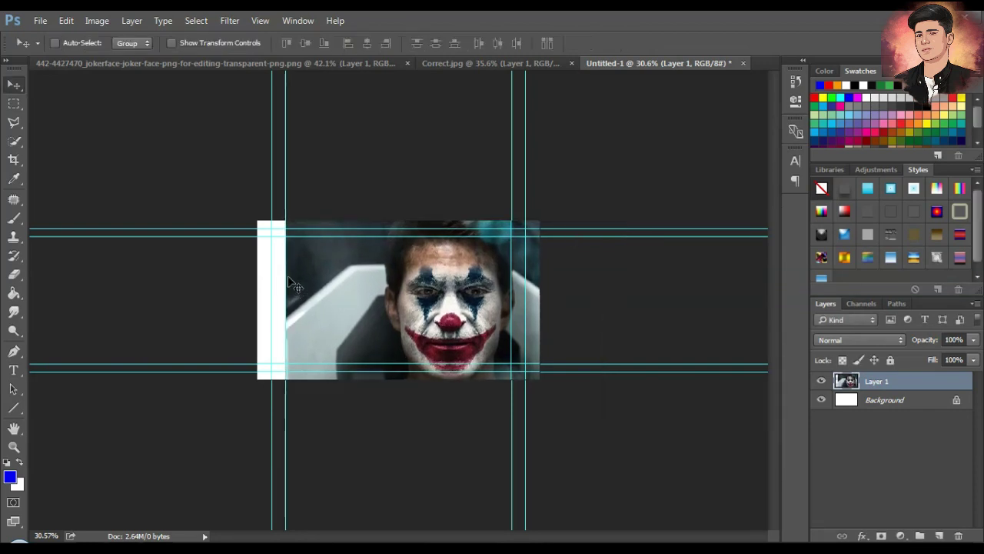
{"action": "scroll", "coordinate": [295, 275], "scroll_direction": "up", "scroll_amount": 2}
Step: Copy the left background strip to a new layer and distort it left over the white gap
{"action": "scroll", "coordinate": [295, 275], "scroll_direction": "up", "scroll_amount": 2}
{"action": "left_click", "coordinate": [13, 121]}
{"action": "left_click", "coordinate": [14, 104]}
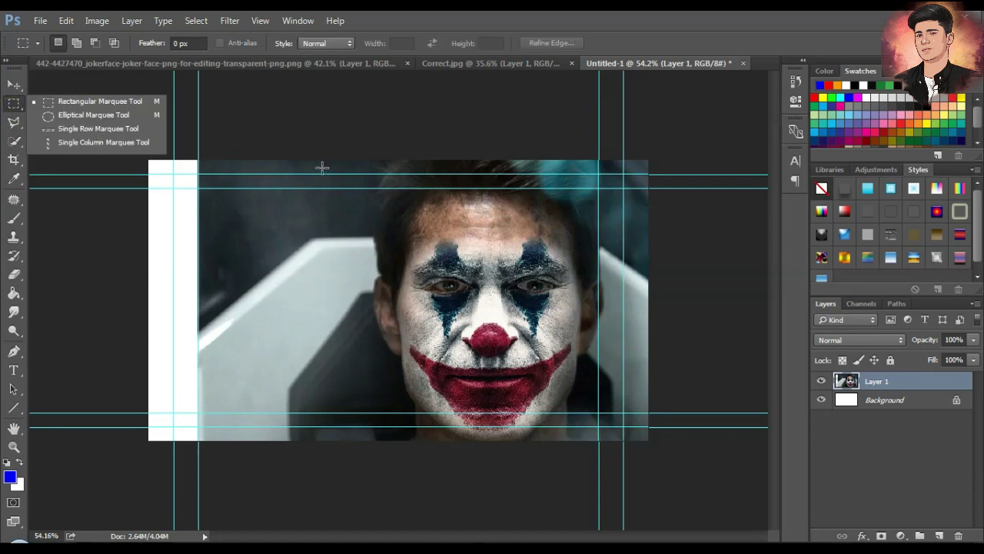
{"action": "left_click_drag", "start_coordinate": [320, 159], "coordinate": [200, 513]}
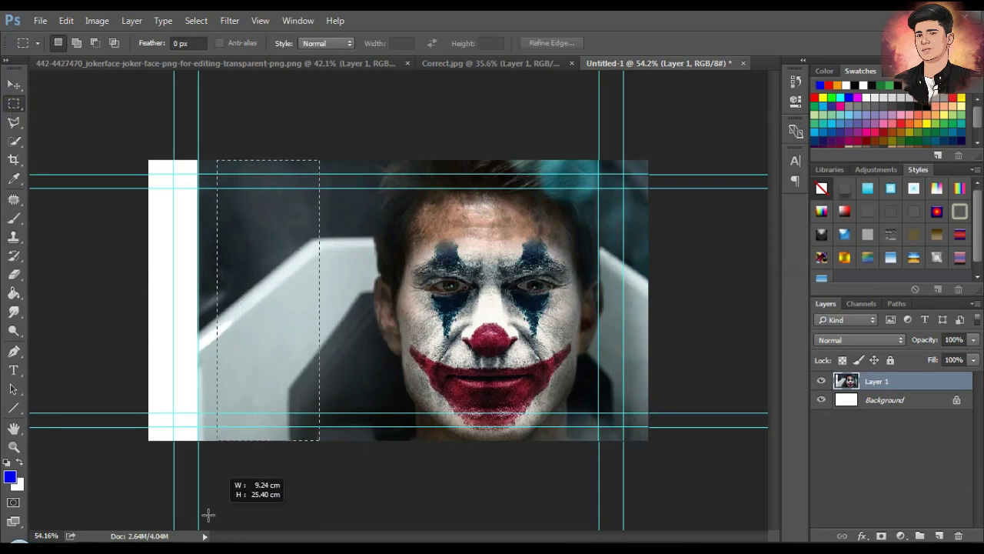
{"action": "key", "text": "ctrl+j"}
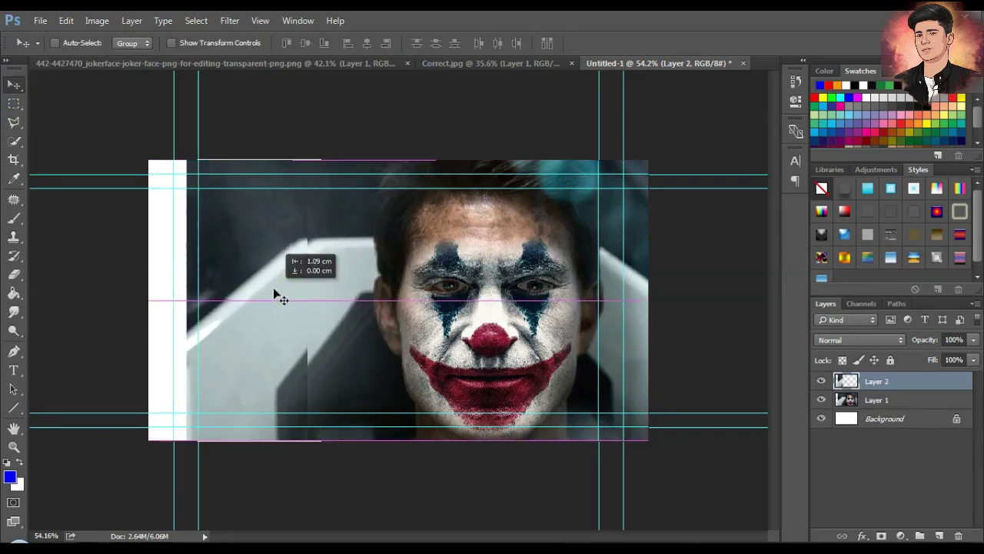
{"action": "key", "text": "ctrl+t"}
{"action": "right_click", "coordinate": [293, 255]}
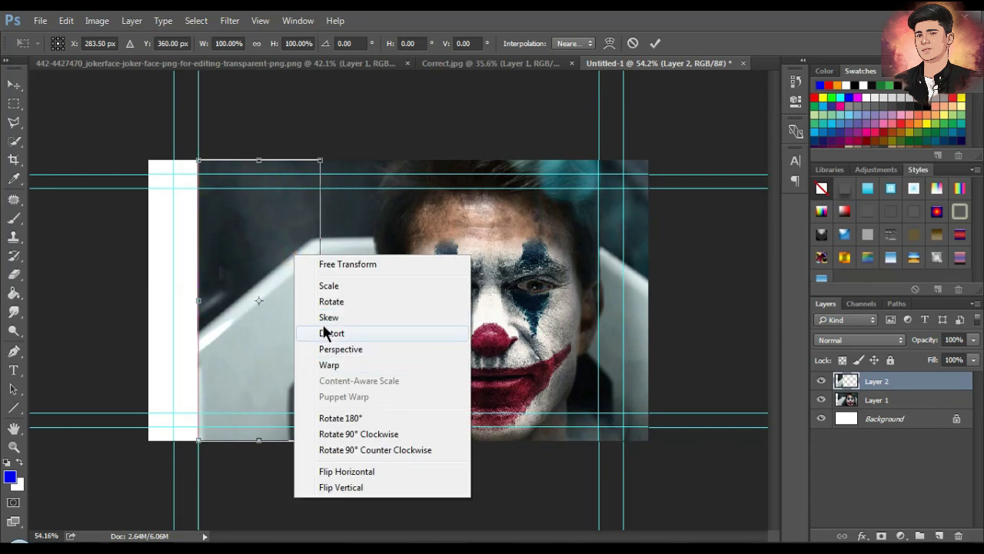
{"action": "left_click", "coordinate": [325, 333]}
{"action": "left_click_drag", "start_coordinate": [198, 301], "coordinate": [164, 306]}
{"action": "key", "text": "Return"}
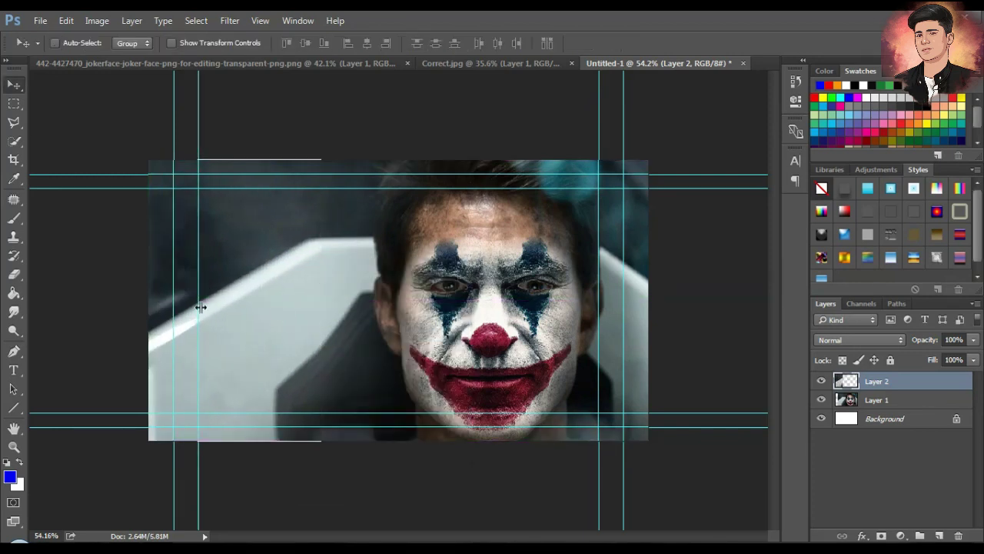
Step: Merge the stretched strip with the photo, then slightly shrink and raise the result
{"action": "scroll", "coordinate": [301, 288], "scroll_direction": "down", "scroll_amount": 1}
{"action": "scroll", "coordinate": [301, 288], "scroll_direction": "down", "scroll_amount": 2}
{"action": "left_click", "coordinate": [862, 400], "text": "shift"}
{"action": "key", "text": "ctrl+e"}
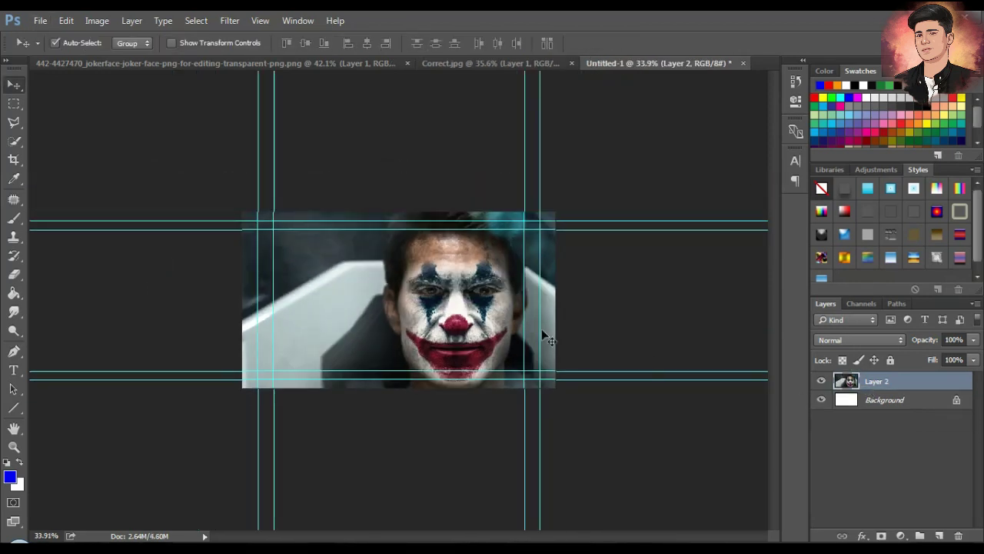
{"action": "key", "text": "ctrl+t"}
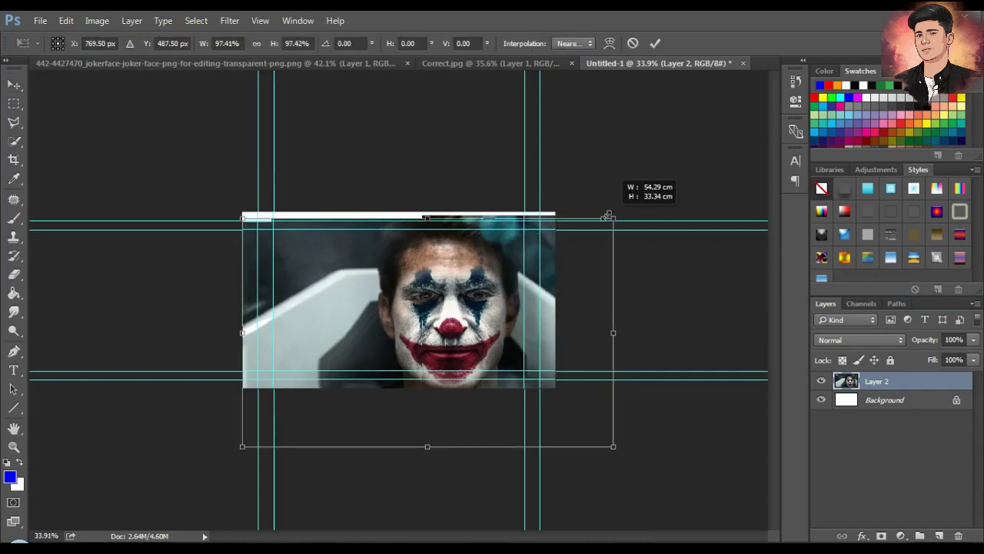
{"action": "left_click_drag", "start_coordinate": [625, 208], "coordinate": [604, 216]}
{"action": "left_click_drag", "start_coordinate": [504, 285], "coordinate": [516, 279]}
{"action": "key", "text": "Return"}
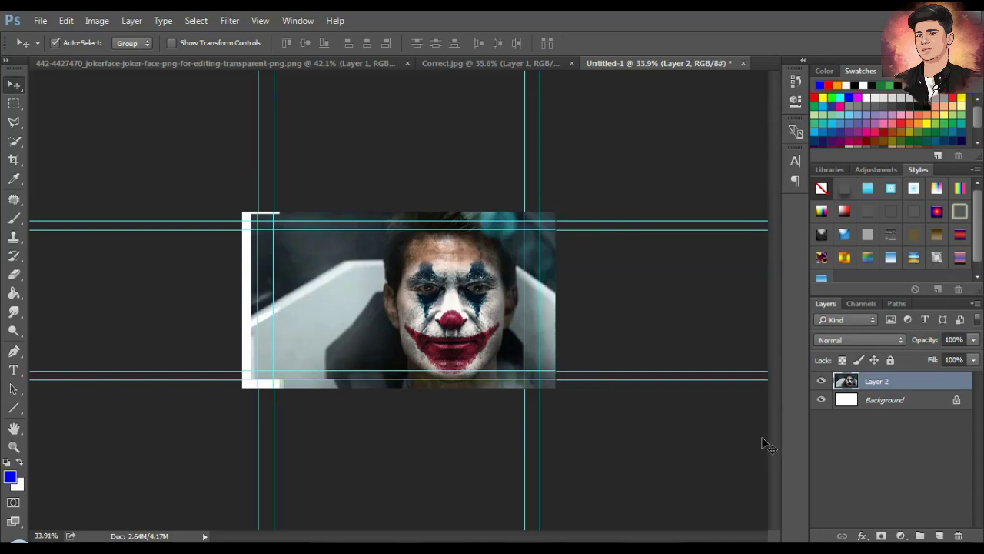
Step: Enlarge the merged image to about 135% so it fills the poster
{"action": "key", "text": "ctrl+t"}
{"action": "mouse_move", "coordinate": [608, 210]}
{"action": "left_mouse_down"}
{"action": "mouse_move", "coordinate": [655, 232]}
{"action": "mouse_move", "coordinate": [610, 260]}
{"action": "mouse_move", "coordinate": [623, 281]}
{"action": "left_mouse_up"}
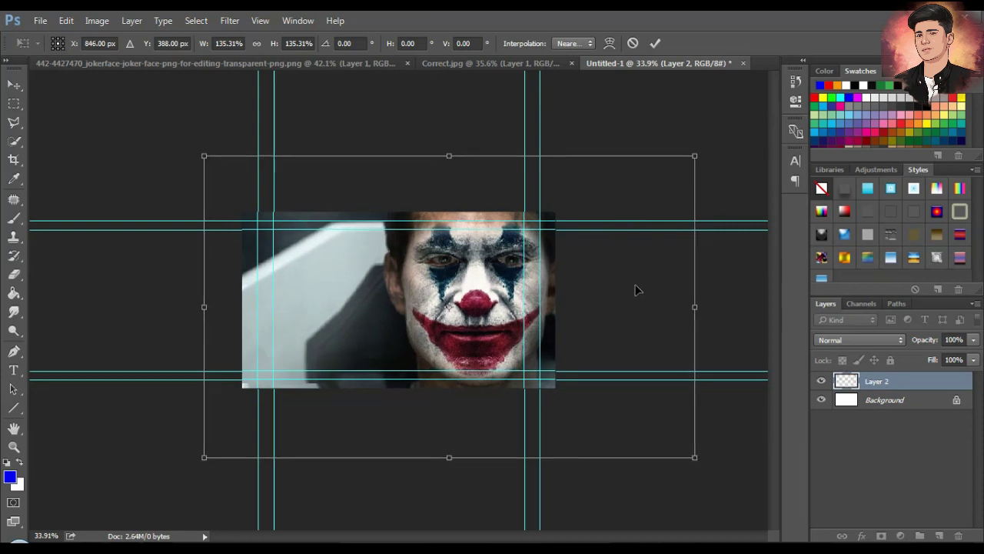
{"action": "key", "text": "Return"}
{"action": "scroll", "coordinate": [431, 257], "scroll_direction": "up", "scroll_amount": 3}
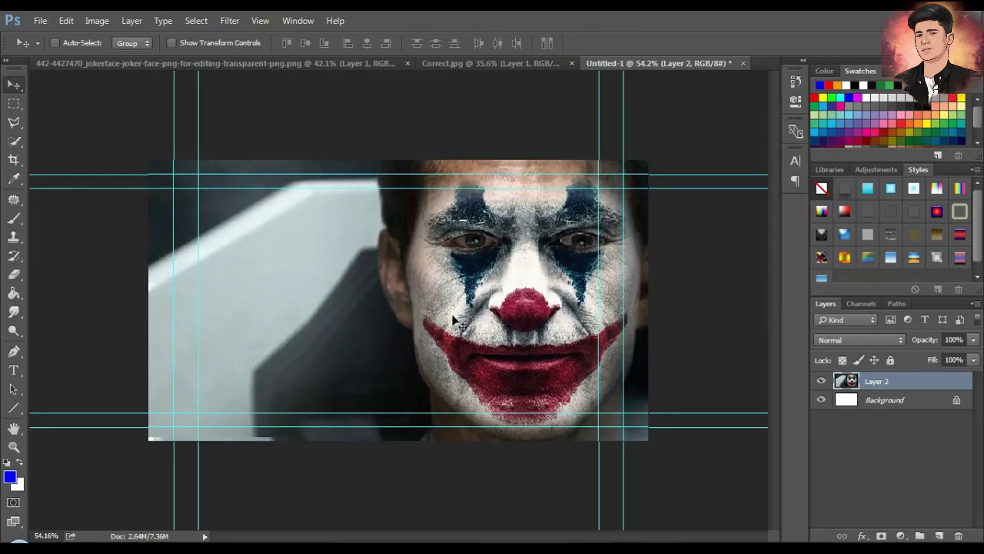
{"action": "scroll", "coordinate": [467, 318], "scroll_direction": "up", "scroll_amount": 1}
Step: Add white JOKER 2 title text at the upper left of the poster
{"action": "scroll", "coordinate": [376, 300], "scroll_direction": "up", "scroll_amount": 1}
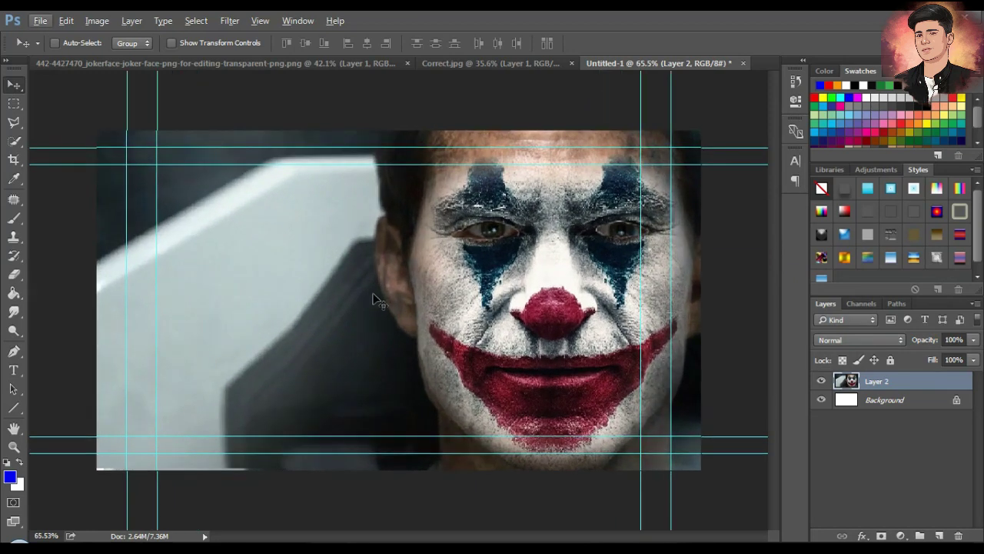
{"action": "right_click", "coordinate": [13, 370]}
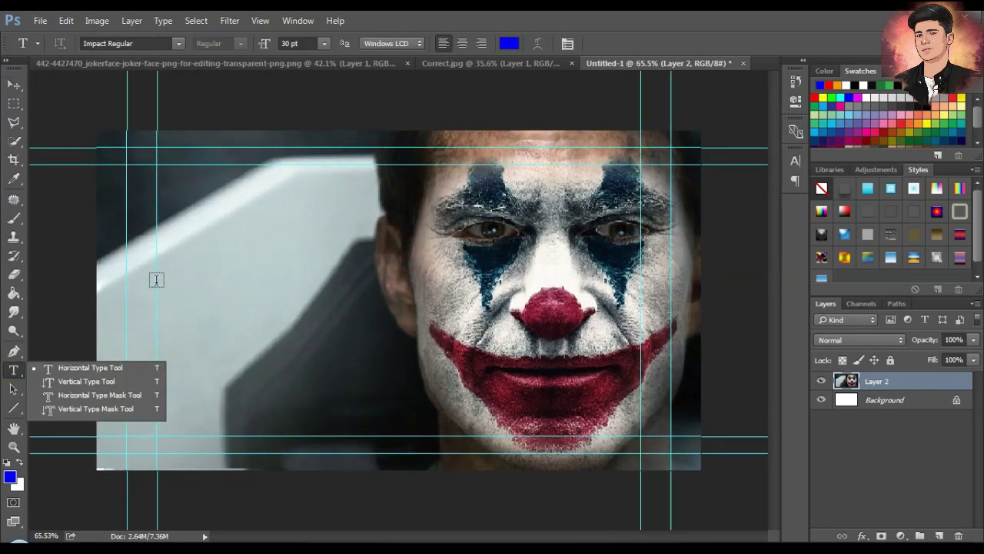
{"action": "left_click", "coordinate": [167, 227]}
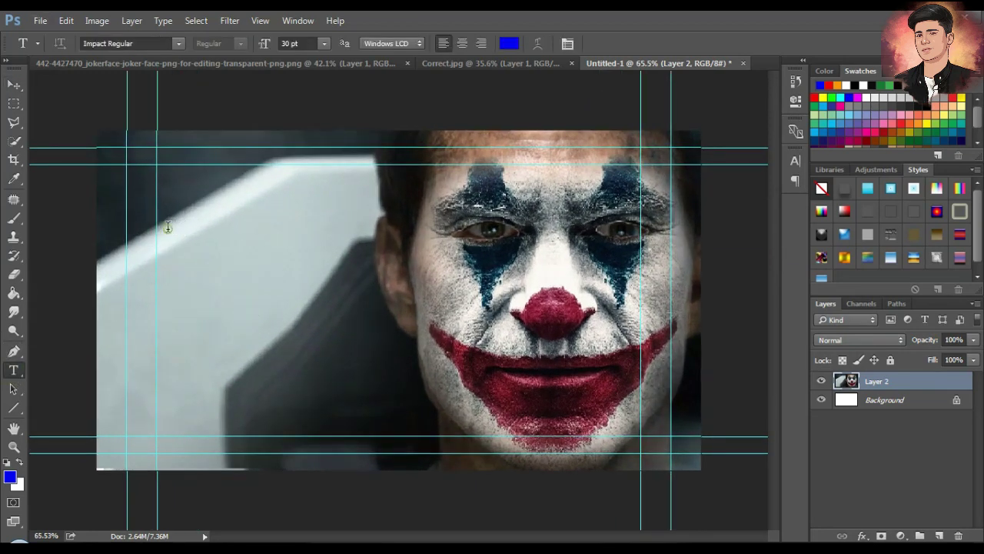
{"action": "left_click", "coordinate": [846, 85]}
{"action": "type", "text": "JOKER 2"}
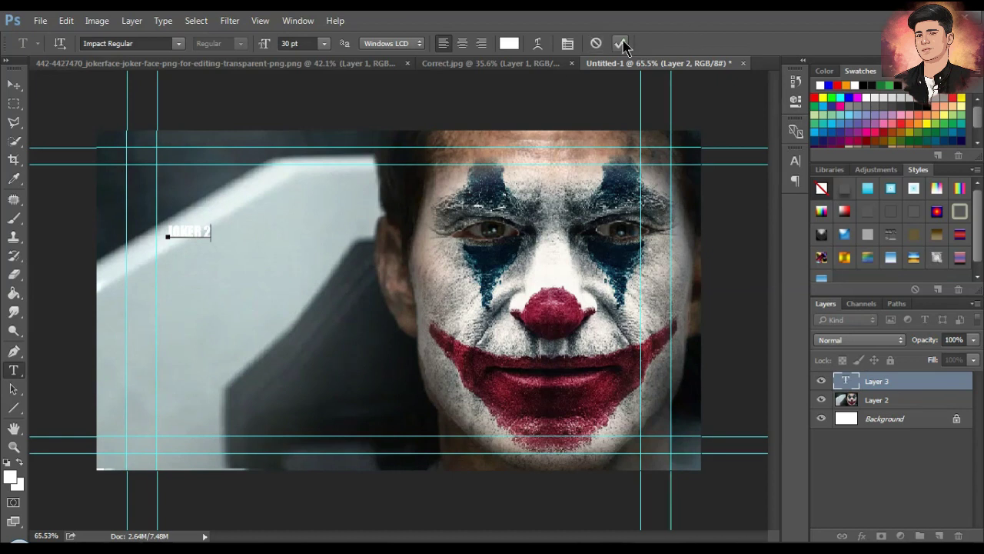
{"action": "left_click", "coordinate": [623, 45]}
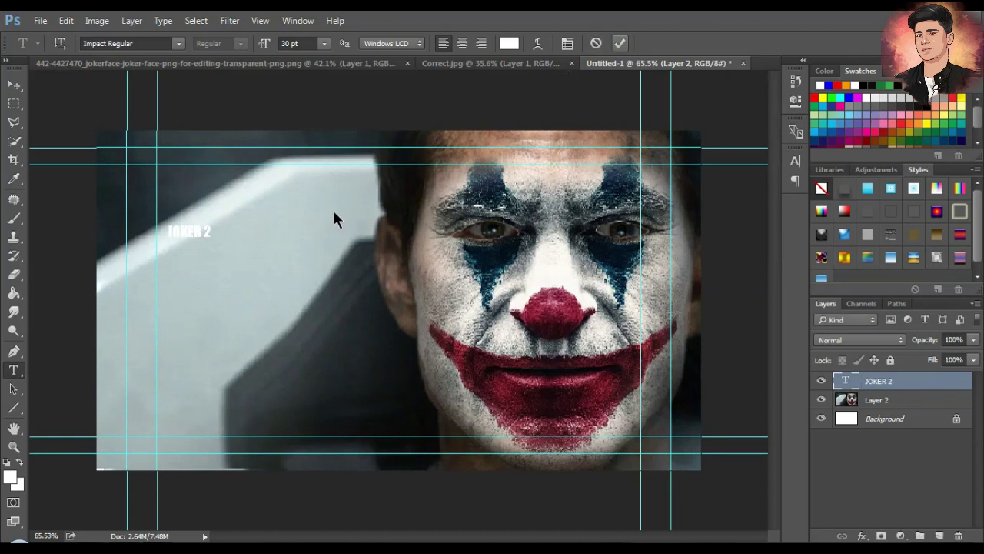
Step: Enlarge the JOKER 2 title and position it beside the Joker's face
{"action": "key", "text": "ctrl+t"}
{"action": "left_click_drag", "start_coordinate": [210, 223], "coordinate": [440, 178]}
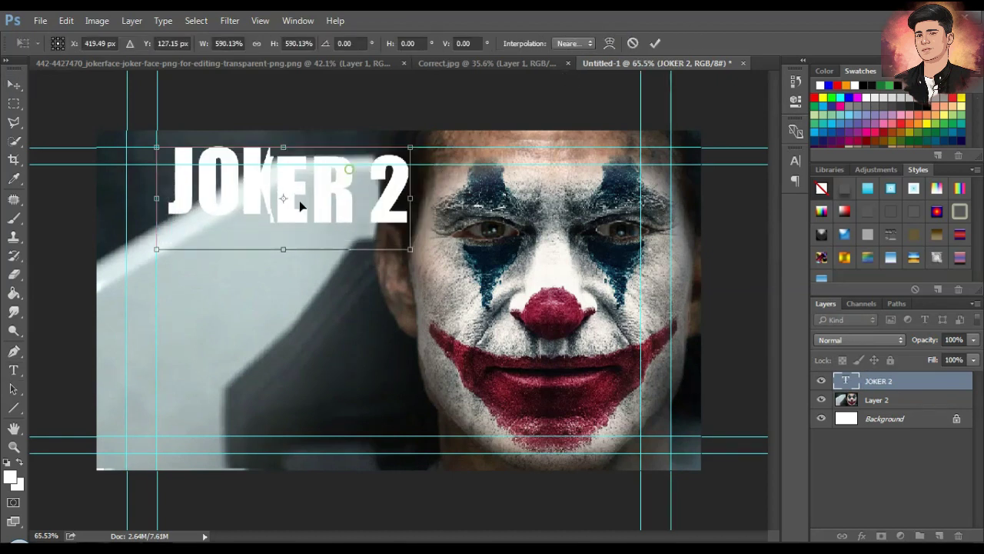
{"action": "left_click_drag", "start_coordinate": [362, 196], "coordinate": [308, 254]}
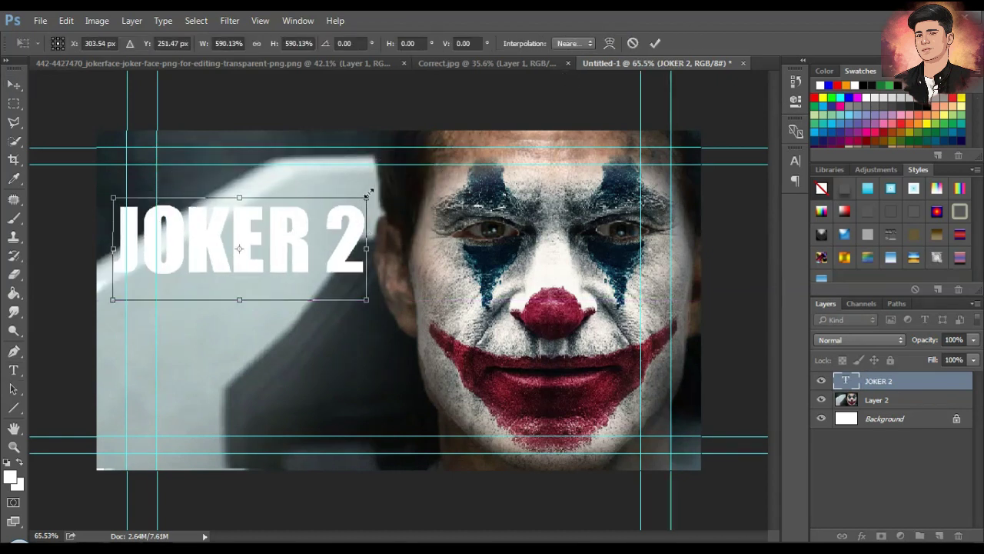
{"action": "left_click_drag", "start_coordinate": [369, 193], "coordinate": [349, 203]}
{"action": "key", "text": "Return"}
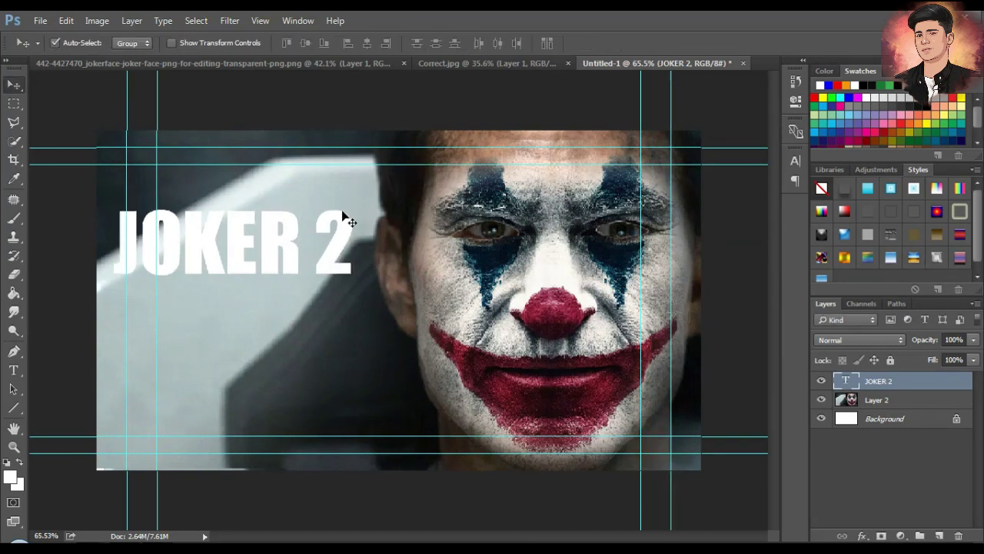
{"action": "left_click_drag", "start_coordinate": [302, 230], "coordinate": [303, 245]}
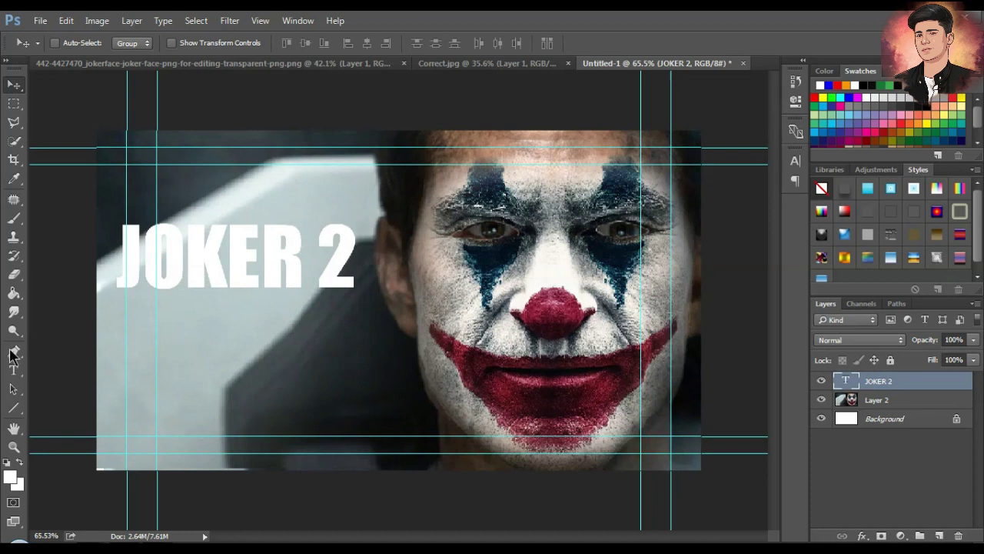
Step: Rasterize the title and fill the J and the 2 with red
{"action": "left_click", "coordinate": [13, 293]}
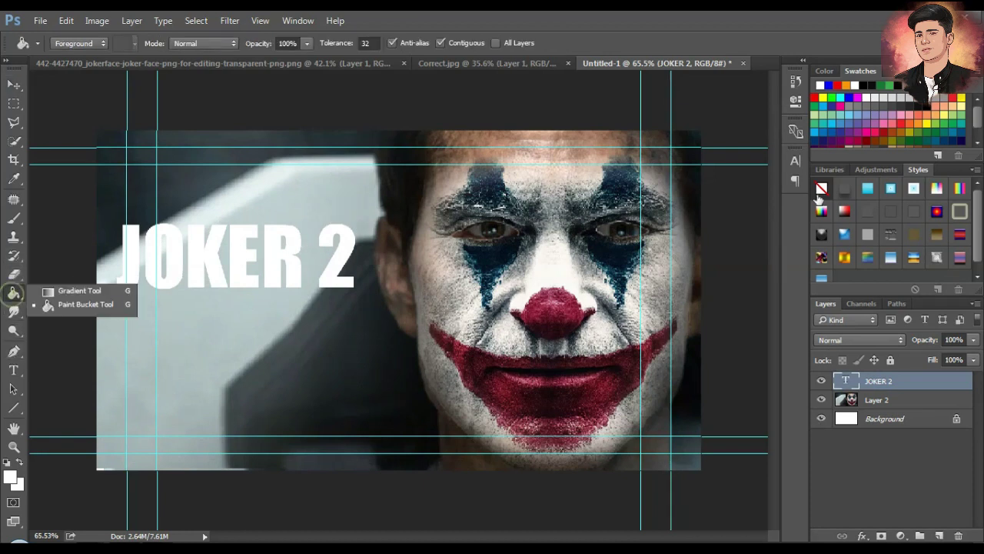
{"action": "left_click", "coordinate": [820, 85]}
{"action": "left_click", "coordinate": [133, 258]}
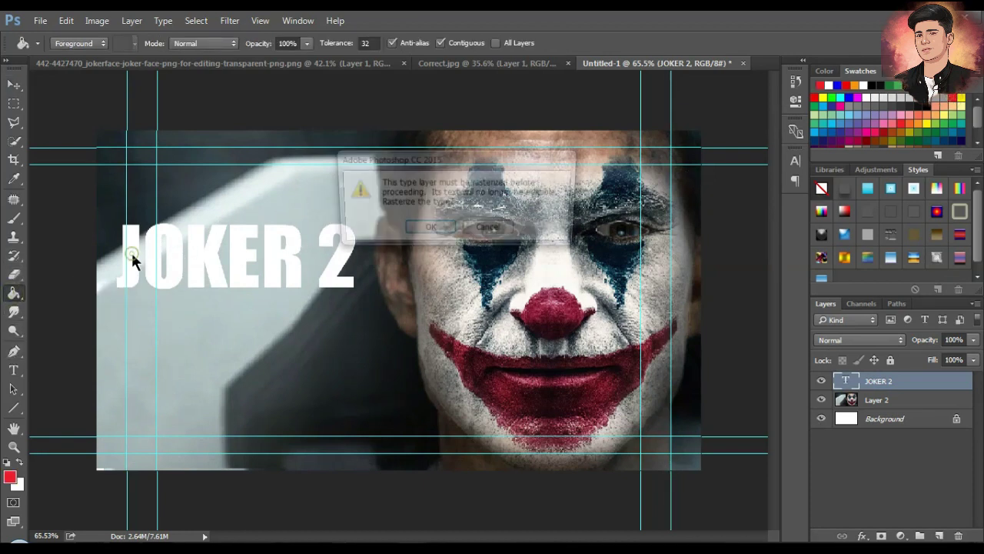
{"action": "key", "text": "Return"}
{"action": "left_click", "coordinate": [135, 250]}
{"action": "left_click", "coordinate": [347, 259]}
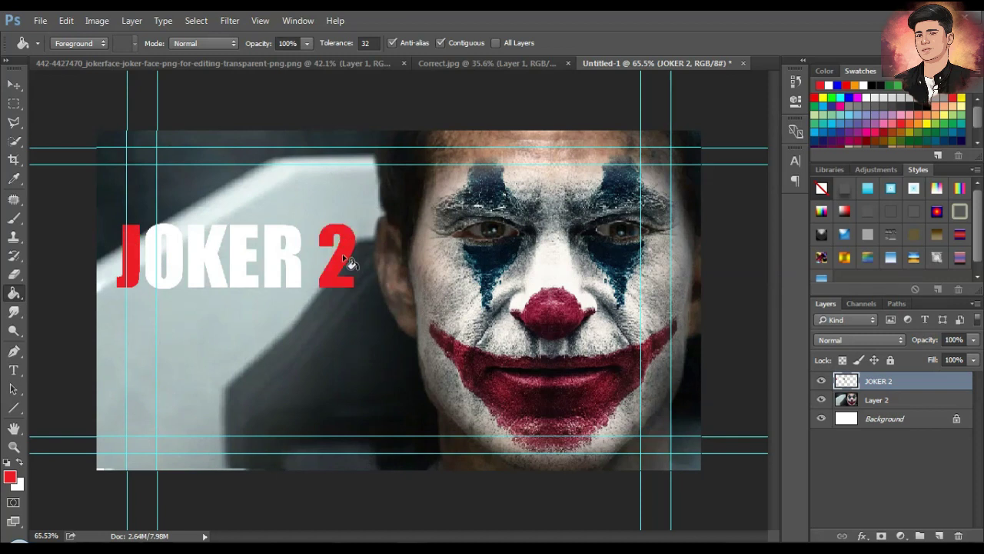
Step: Add small TOM CRUISE text above the title and merge it into the JOKER 2 layer
{"action": "left_click", "coordinate": [184, 198]}
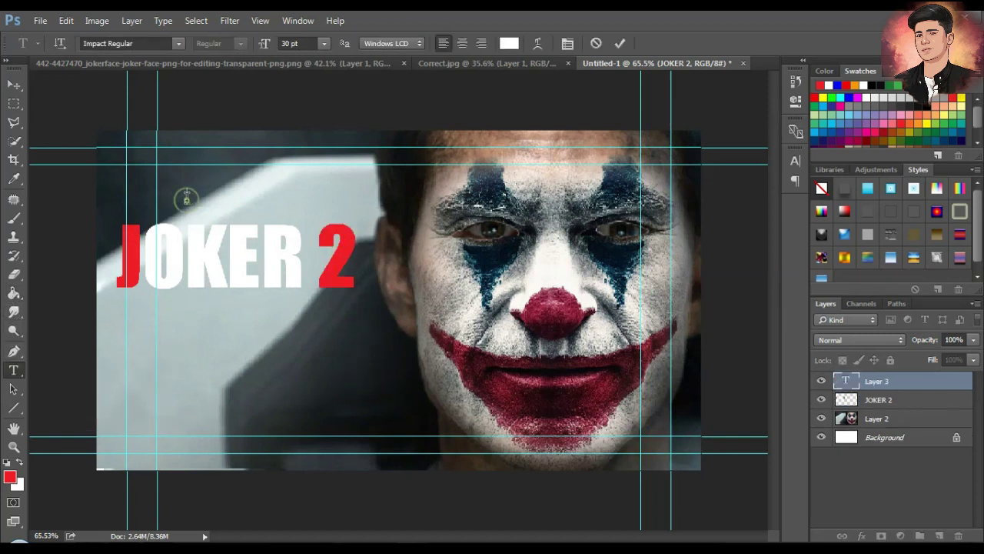
{"action": "type", "text": "TOM C"}
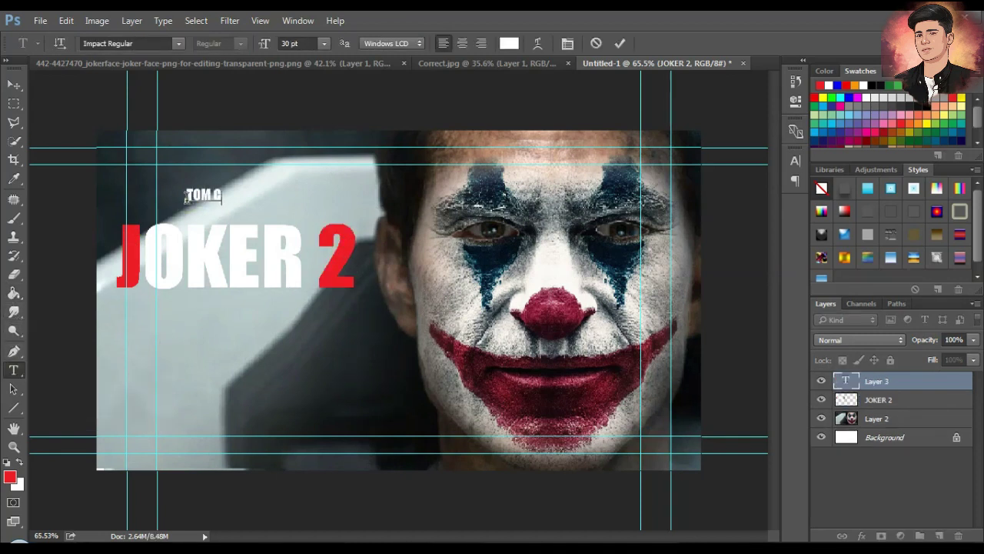
{"action": "type", "text": "RUISE"}
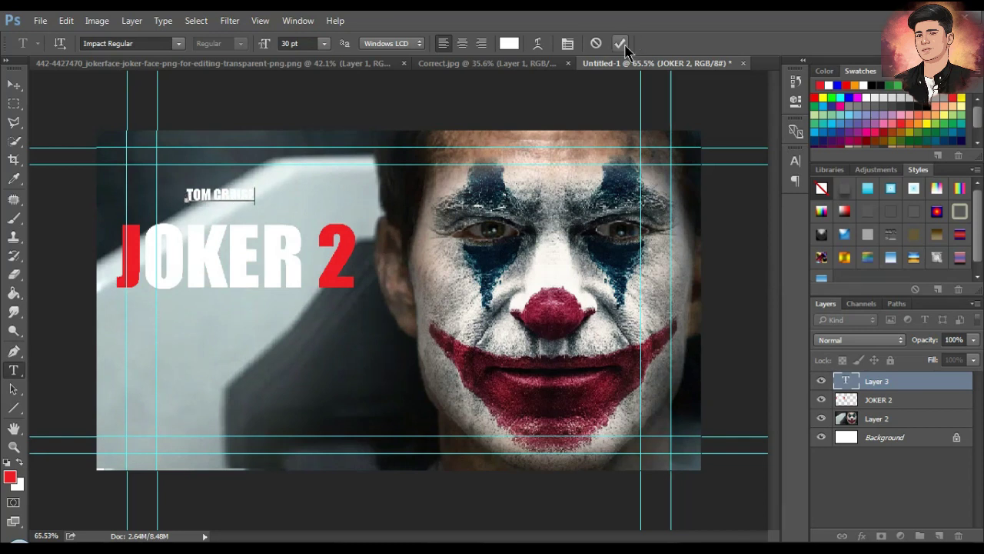
{"action": "left_click", "coordinate": [620, 43]}
{"action": "key", "text": "ctrl+t"}
{"action": "mouse_move", "coordinate": [243, 196]}
{"action": "left_mouse_down"}
{"action": "mouse_move", "coordinate": [228, 201]}
{"action": "mouse_move", "coordinate": [241, 213]}
{"action": "left_mouse_up"}
{"action": "key", "text": "Return"}
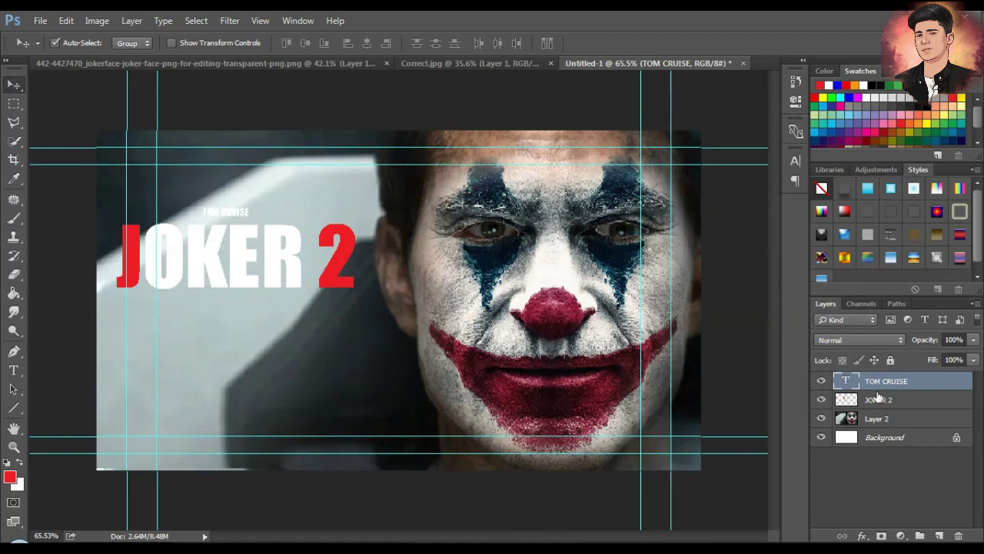
{"action": "key", "text": "shift+alt+bracketleft"}
{"action": "key", "text": "ctrl+e"}
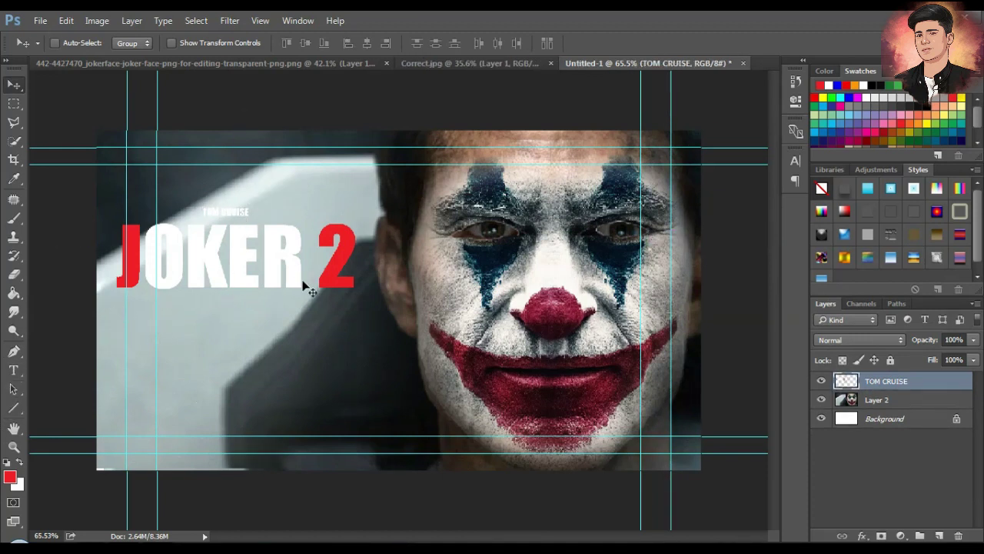
Step: On a new layer, brush soft black over the left background of the photo
{"action": "left_click", "coordinate": [940, 535]}
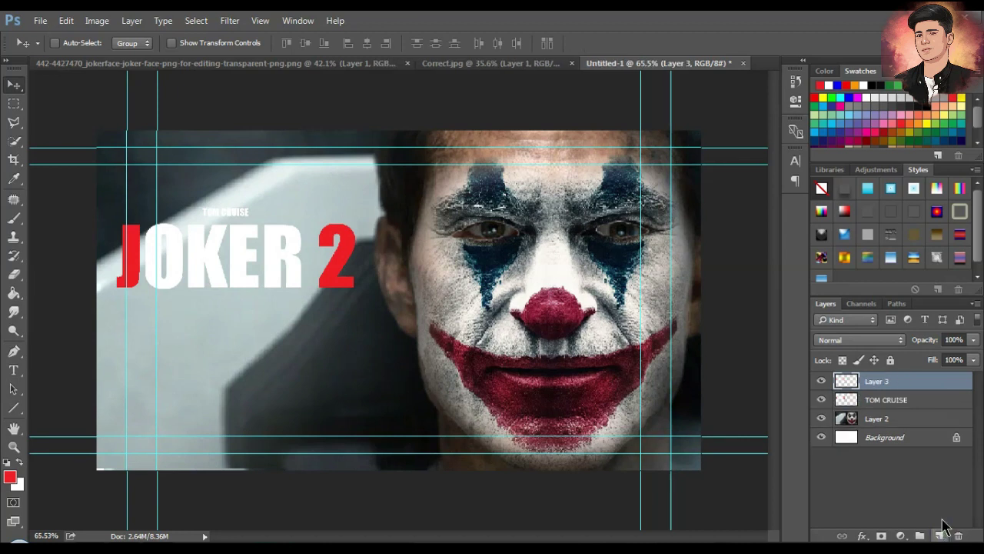
{"action": "left_click", "coordinate": [14, 218]}
{"action": "left_click", "coordinate": [875, 85]}
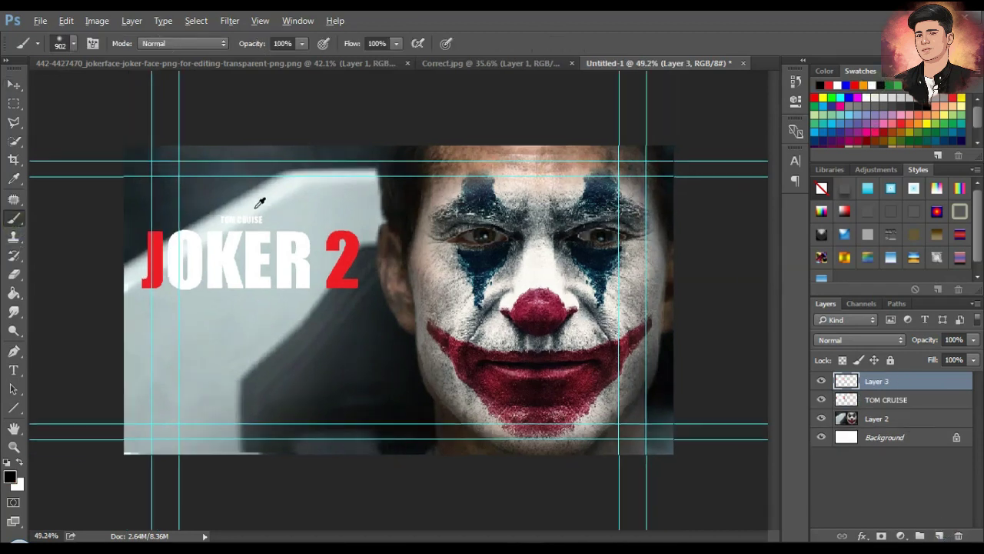
{"action": "scroll", "coordinate": [259, 203], "scroll_direction": "down", "scroll_amount": 3, "text": "alt"}
{"action": "mouse_move", "coordinate": [180, 197]}
{"action": "left_mouse_down"}
{"action": "mouse_move", "coordinate": [231, 370]}
{"action": "mouse_move", "coordinate": [323, 231]}
{"action": "left_mouse_up"}
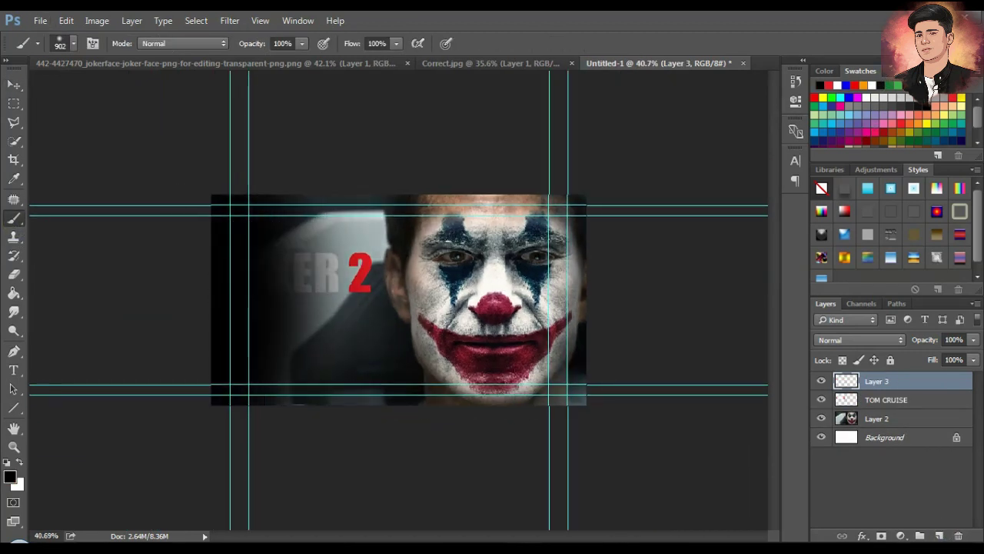
{"action": "left_click_drag", "start_coordinate": [292, 261], "coordinate": [338, 207]}
{"action": "left_click_drag", "start_coordinate": [292, 316], "coordinate": [346, 223]}
{"action": "left_click_drag", "start_coordinate": [237, 140], "coordinate": [230, 269]}
{"action": "left_click_drag", "start_coordinate": [260, 161], "coordinate": [269, 223]}
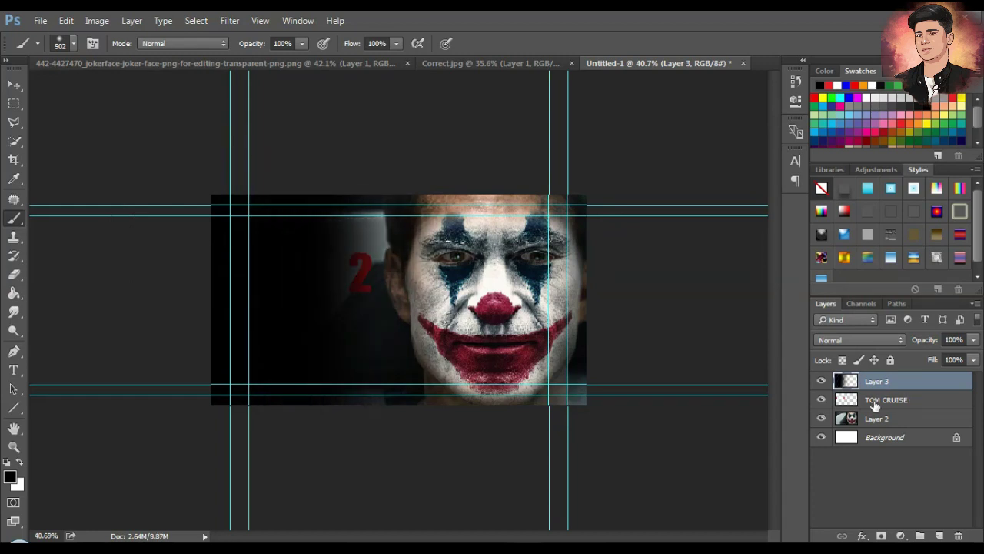
Step: Move the TOM CRUISE layer above the dark paint layer
{"action": "left_click_drag", "start_coordinate": [874, 406], "coordinate": [876, 377]}
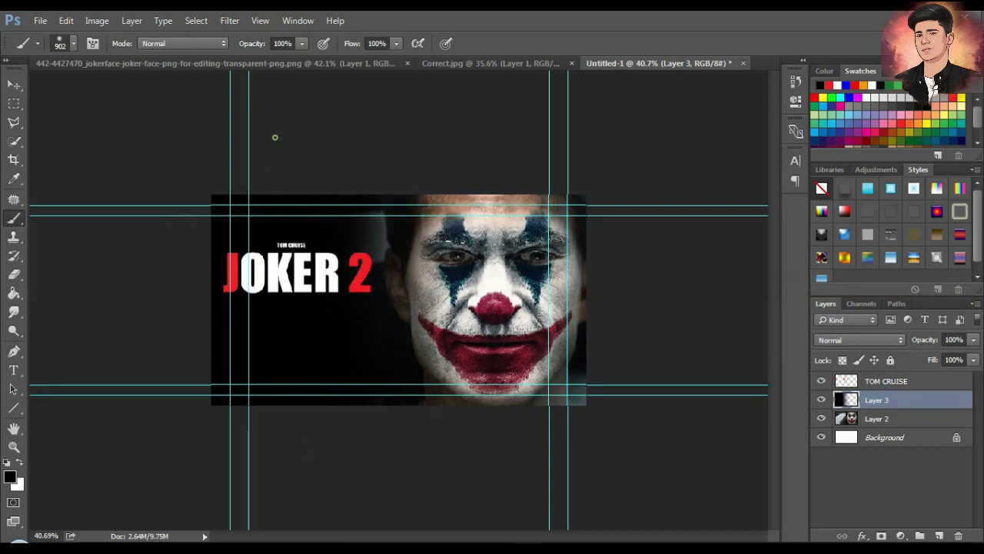
{"action": "key", "text": "ctrl+plus"}
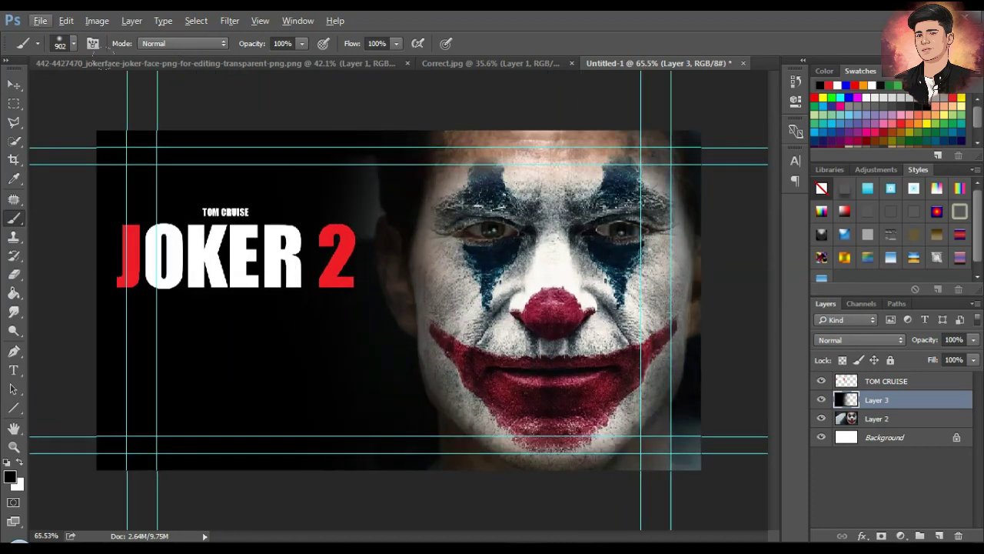
{"action": "key", "text": "v"}
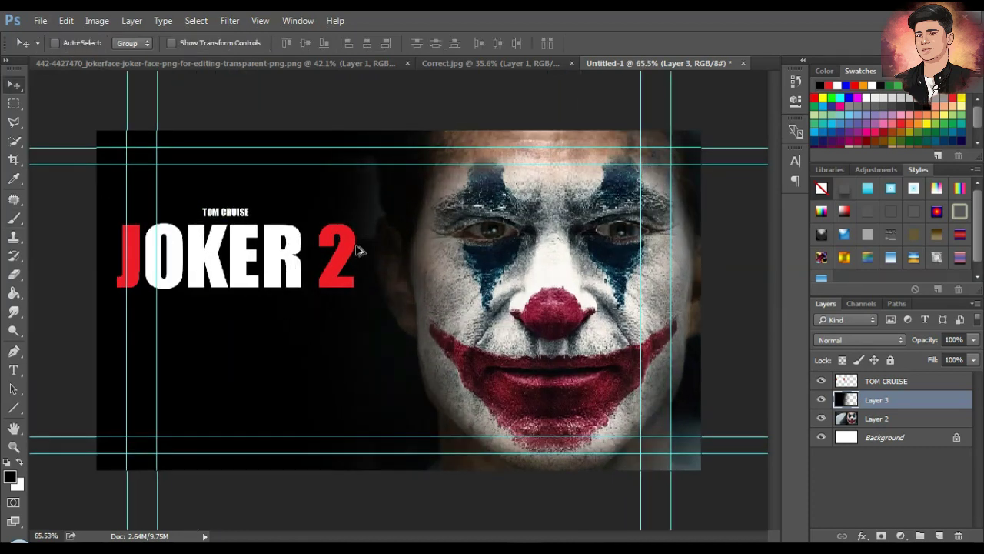
{"action": "key", "text": "ctrl+minus"}
Step: Darken the right edge of the photo with the black brush
{"action": "left_click", "coordinate": [13, 218]}
{"action": "left_click", "coordinate": [84, 212]}
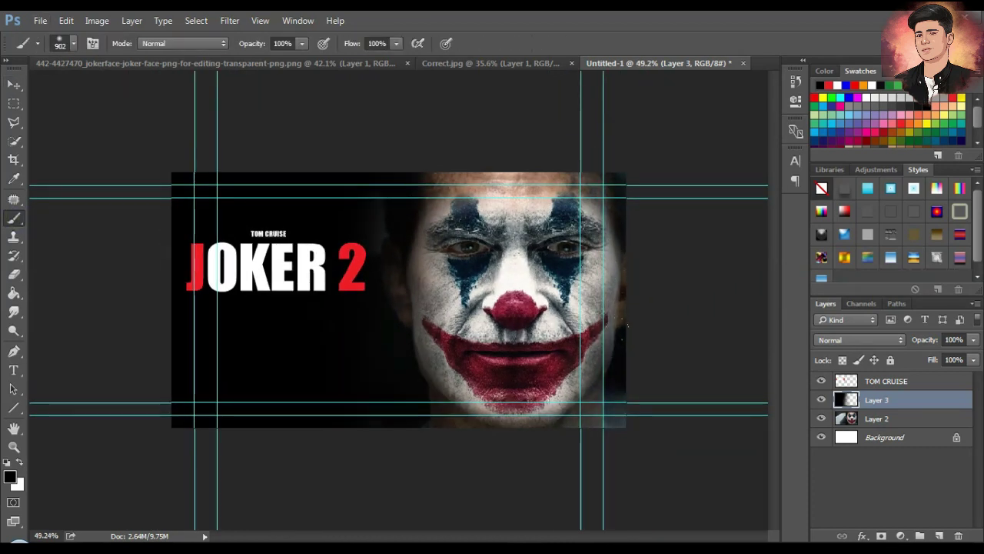
{"action": "left_click_drag", "start_coordinate": [739, 184], "coordinate": [734, 151]}
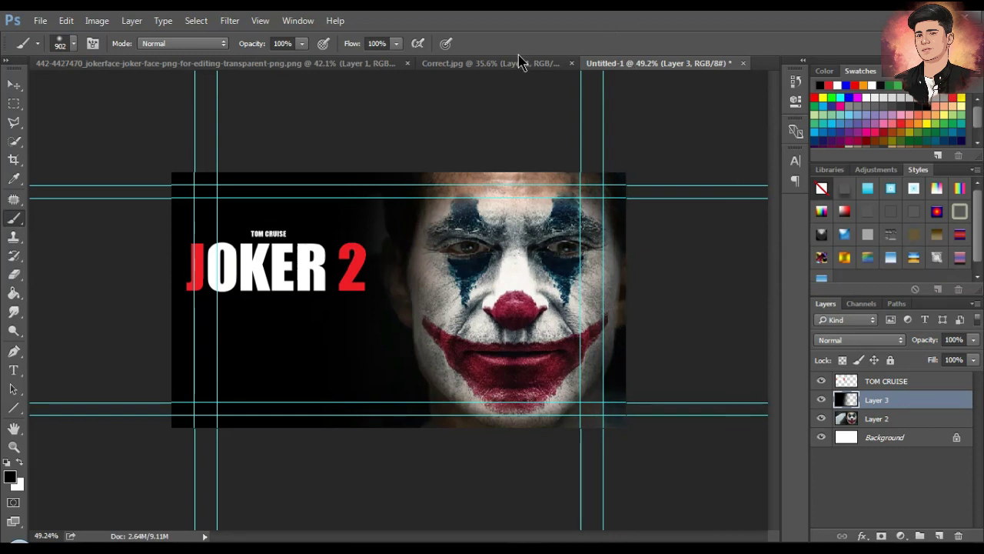
{"action": "key", "text": "ctrl+minus"}
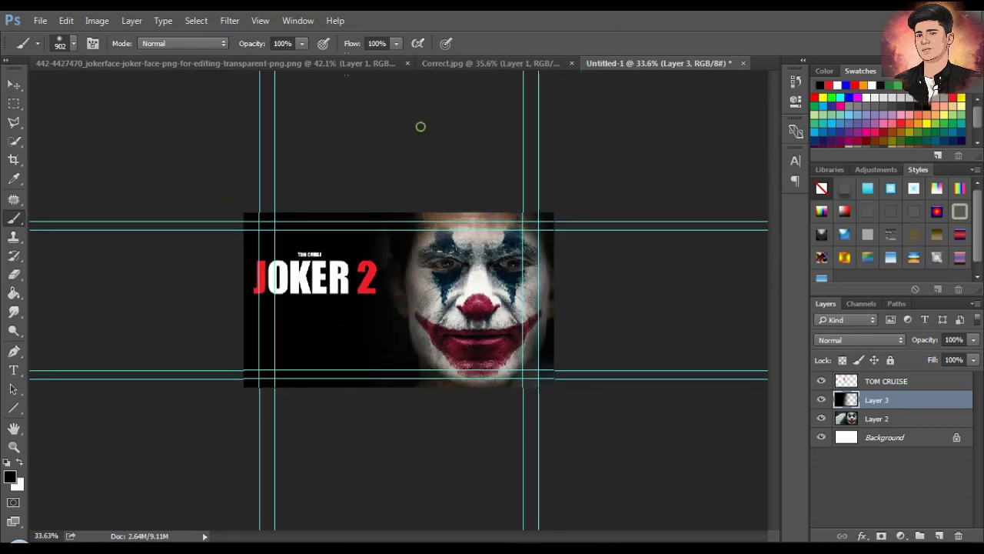
{"action": "key", "text": "ctrl+plus"}
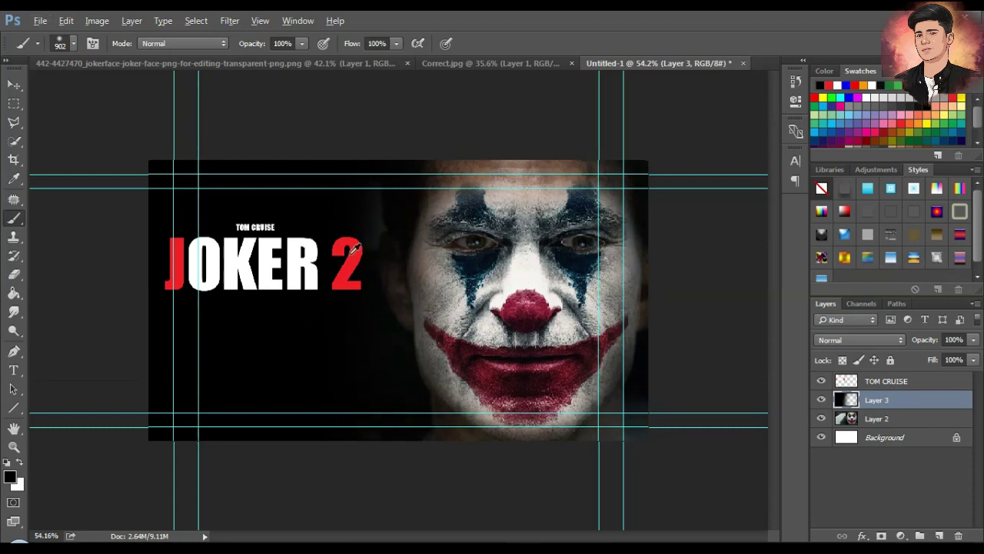
{"action": "key", "text": "ctrl+0"}
{"action": "key", "text": "v"}
{"action": "key", "text": "ctrl+minus"}
{"action": "left_click", "coordinate": [884, 381]}
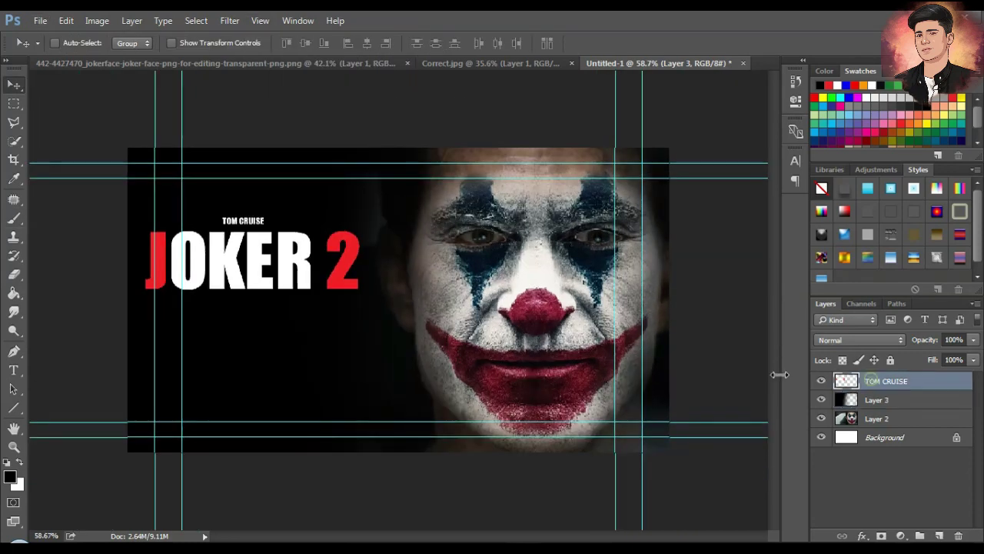
Step: Nudge the title right and add a two-line credit ending in PHOTOSHOP TUTORIAL below it
{"action": "left_click_drag", "start_coordinate": [280, 260], "coordinate": [290, 260]}
{"action": "left_click", "coordinate": [13, 370]}
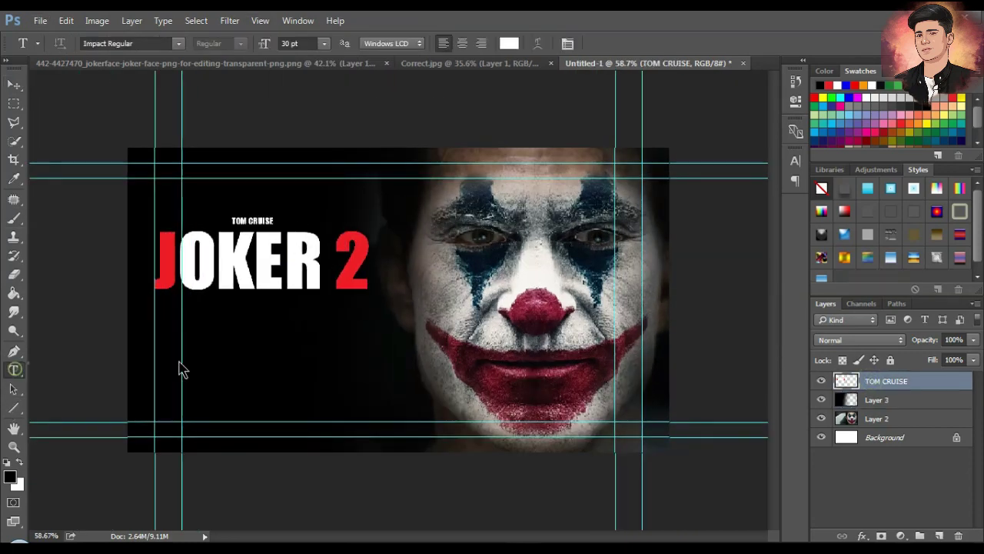
{"action": "left_click", "coordinate": [223, 349]}
{"action": "type", "text": "FOP"}
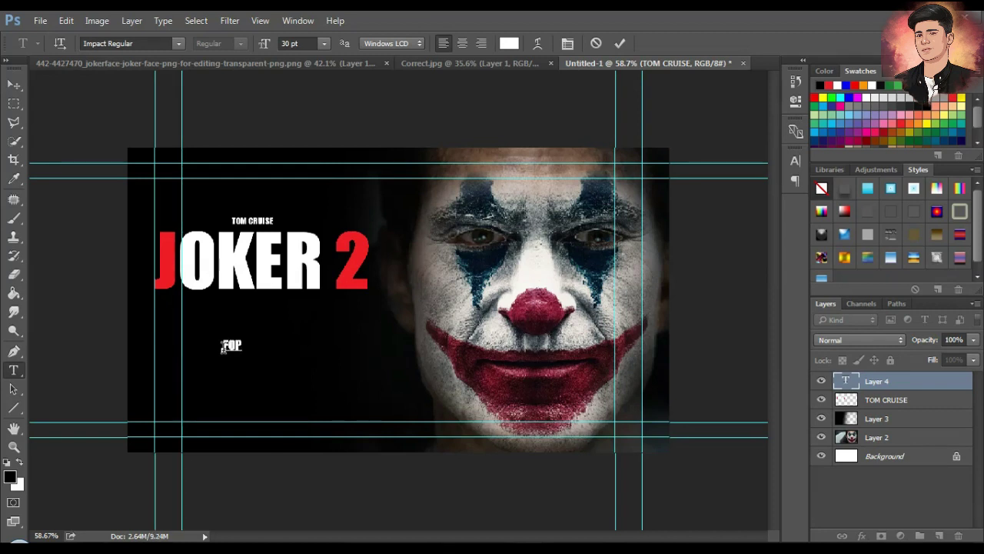
{"action": "type", "text": "-EDITZ"}
{"action": "type", "text": " PHOTO"}
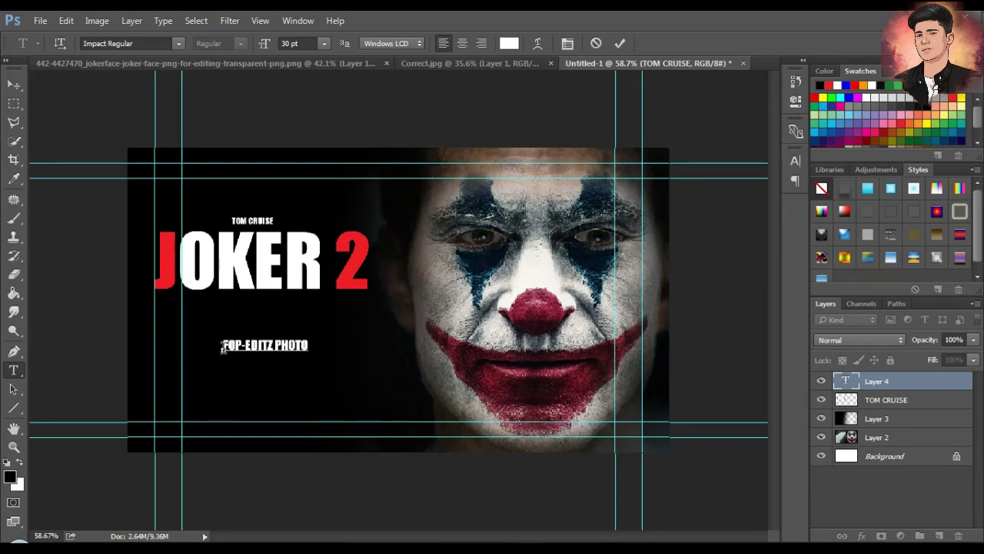
{"action": "type", "text": "SHOP T"}
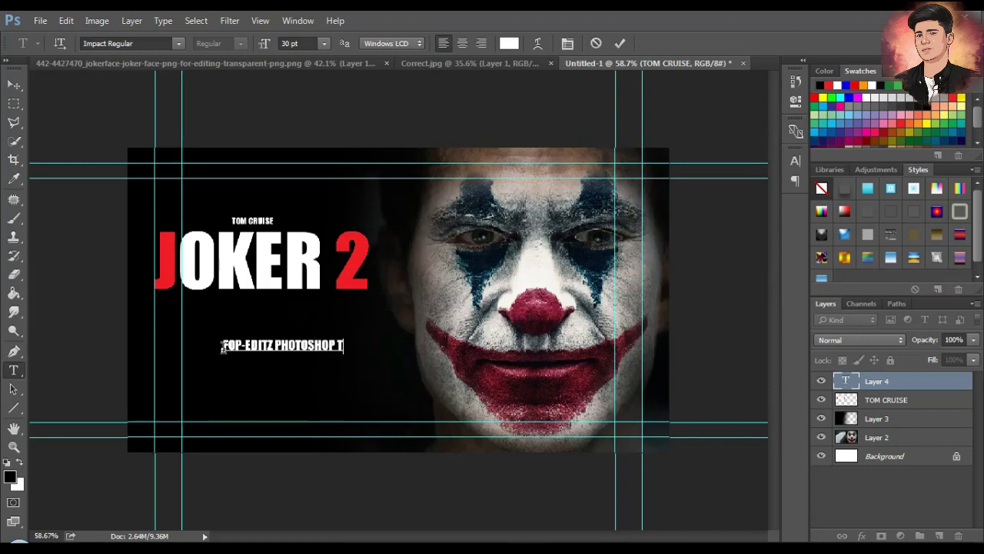
{"action": "type", "text": "UTORIAL"}
{"action": "left_click", "coordinate": [273, 345]}
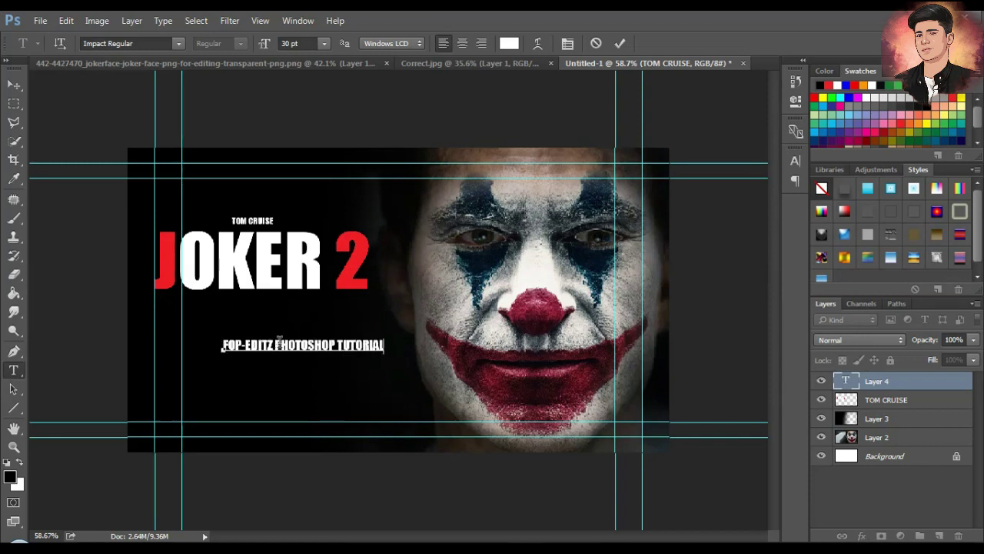
{"action": "key", "text": "Return"}
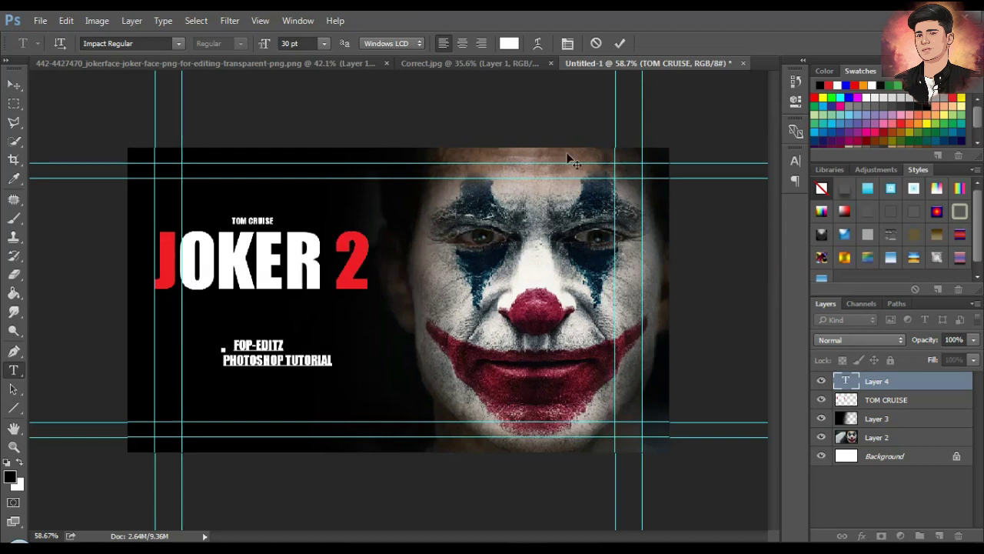
{"action": "left_click", "coordinate": [620, 43]}
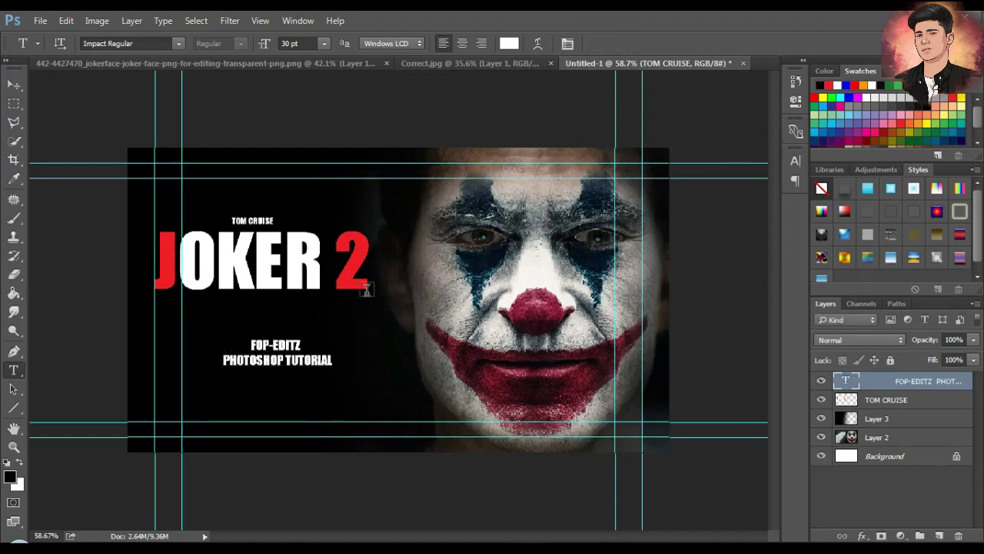
Step: Shrink the credit text to about 57% under the JOKER 2 title
{"action": "key", "text": "ctrl+t"}
{"action": "mouse_move", "coordinate": [333, 369]}
{"action": "left_mouse_down"}
{"action": "mouse_move", "coordinate": [284, 361]}
{"action": "mouse_move", "coordinate": [273, 317]}
{"action": "left_mouse_up"}
{"action": "key", "text": "Return"}
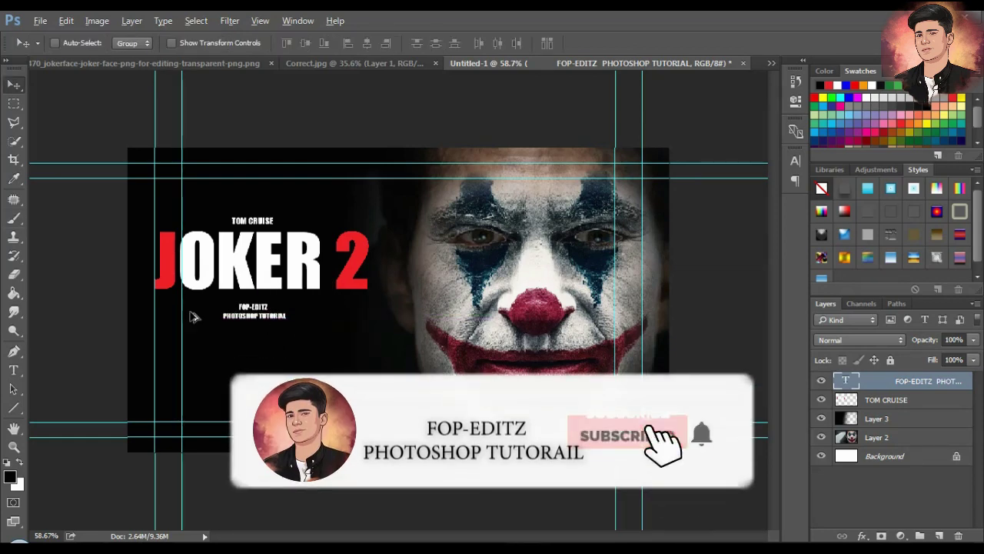
{"action": "scroll", "coordinate": [223, 338], "scroll_direction": "up", "scroll_amount": 2}
{"action": "scroll", "coordinate": [223, 338], "scroll_direction": "up", "scroll_amount": 1}
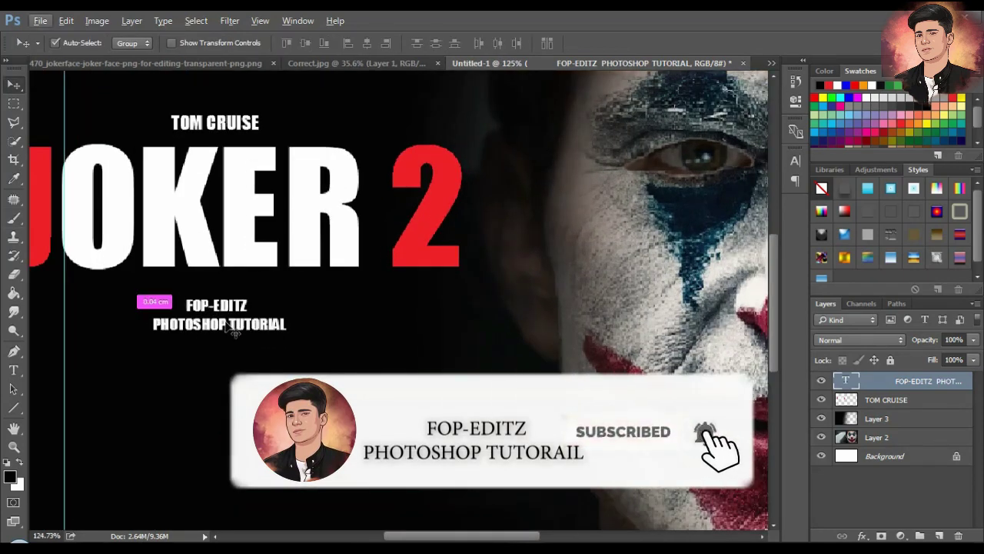
{"action": "scroll", "coordinate": [314, 294], "scroll_direction": "down", "scroll_amount": 2}
Step: Add OFFICIAL TRAILER text lower on the poster's left side
{"action": "key", "text": "t"}
{"action": "left_click", "coordinate": [156, 382]}
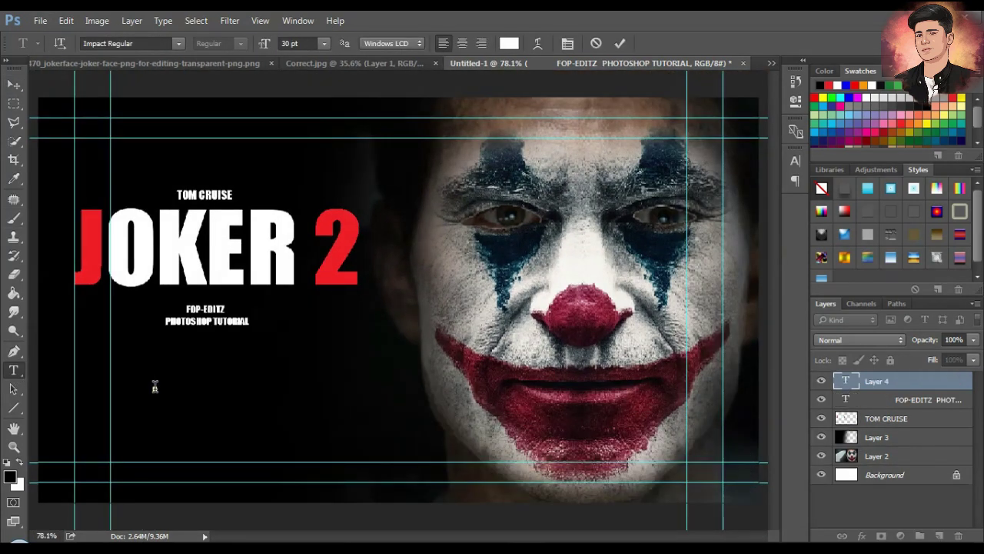
{"action": "type", "text": "OFFICIAL T"}
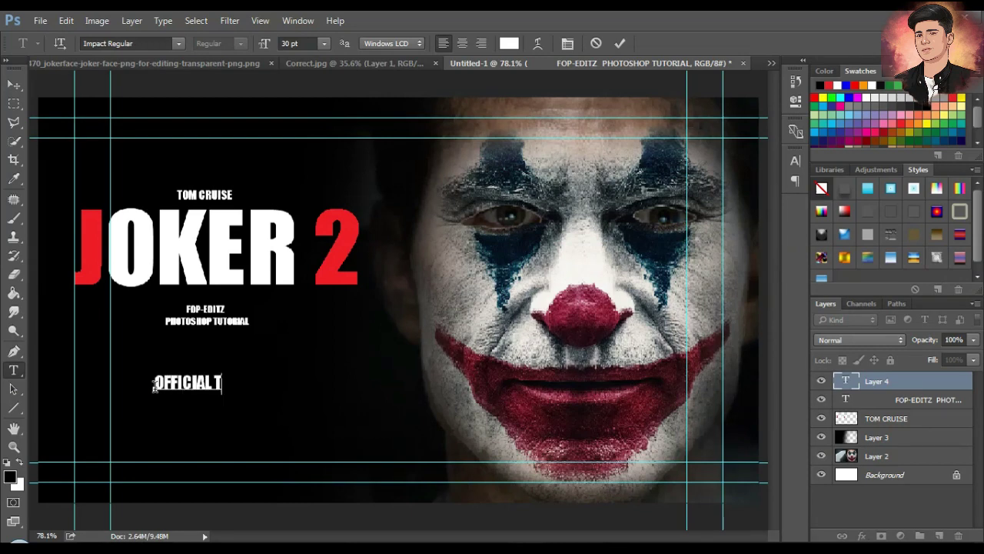
{"action": "type", "text": "RAILER"}
{"action": "left_click", "coordinate": [620, 43]}
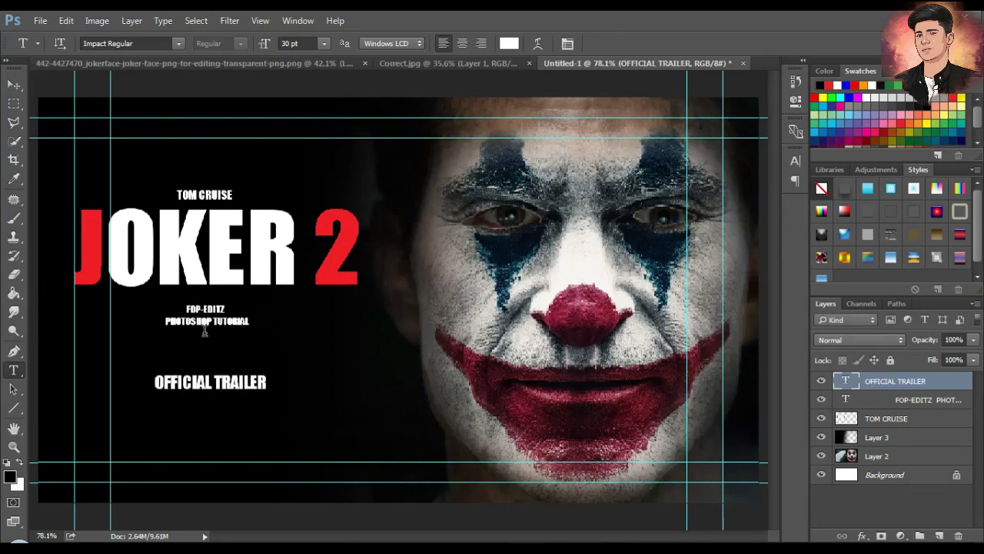
{"action": "key", "text": "v"}
Step: Enlarge OFFICIAL TRAILER to about 288% and shift it left toward the title's edge
{"action": "key", "text": "ctrl+t"}
{"action": "left_click_drag", "start_coordinate": [267, 375], "coordinate": [428, 342]}
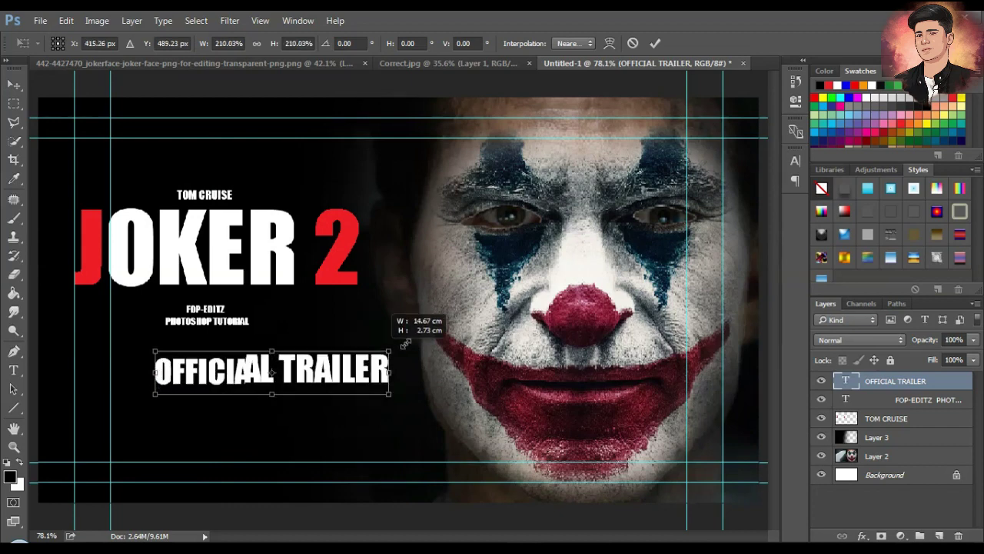
{"action": "left_click_drag", "start_coordinate": [369, 369], "coordinate": [290, 373]}
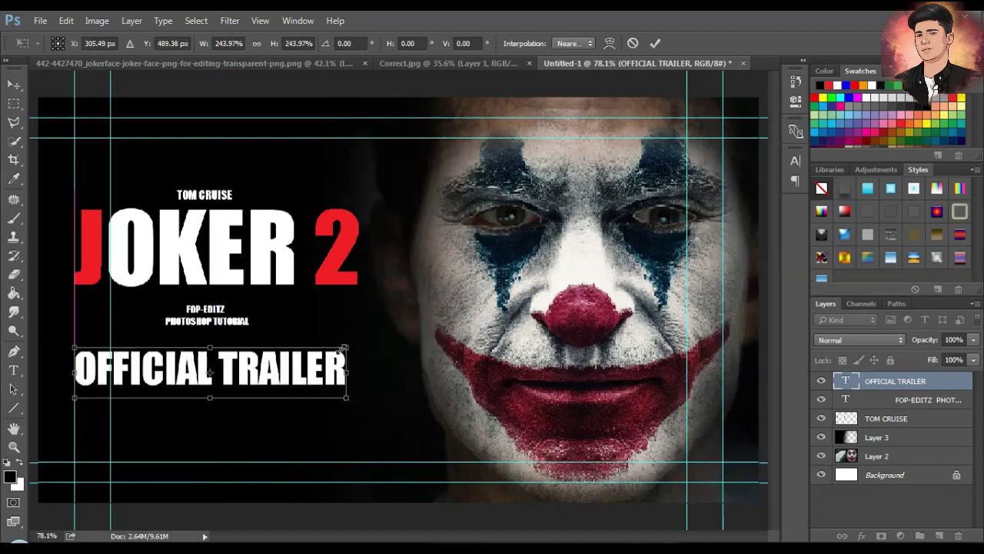
{"action": "left_click_drag", "start_coordinate": [348, 346], "coordinate": [391, 344]}
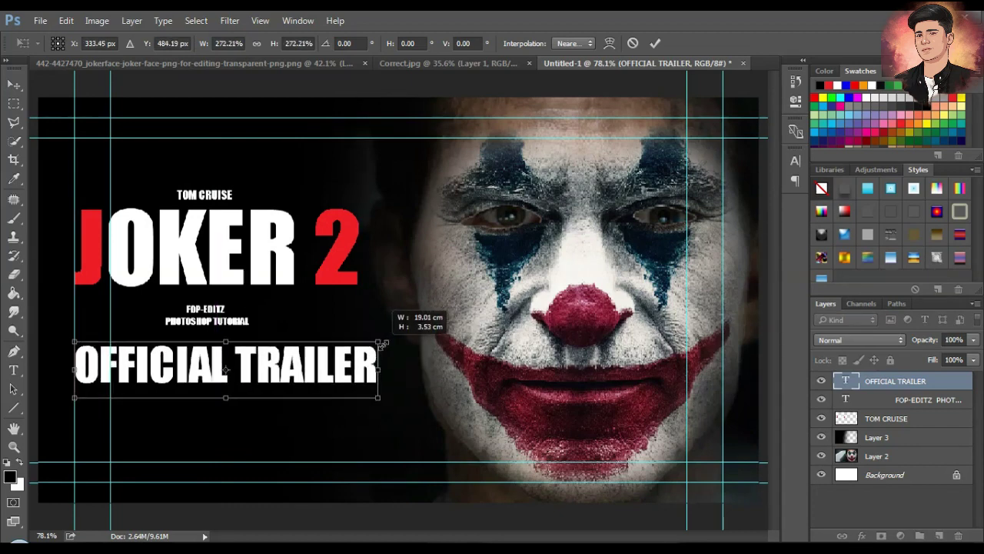
{"action": "left_click_drag", "start_coordinate": [391, 344], "coordinate": [397, 338]}
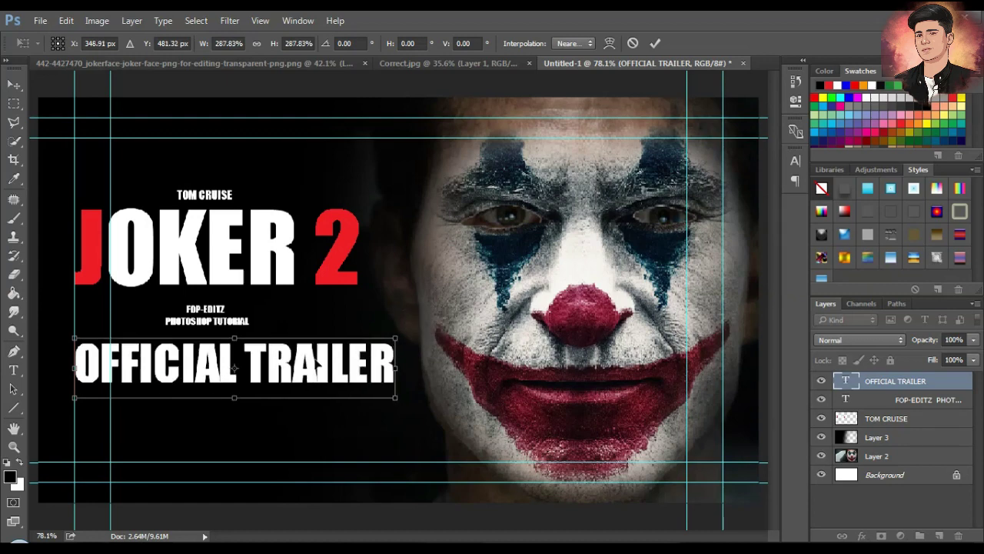
{"action": "left_click_drag", "start_coordinate": [316, 365], "coordinate": [306, 366]}
{"action": "key", "text": "Return"}
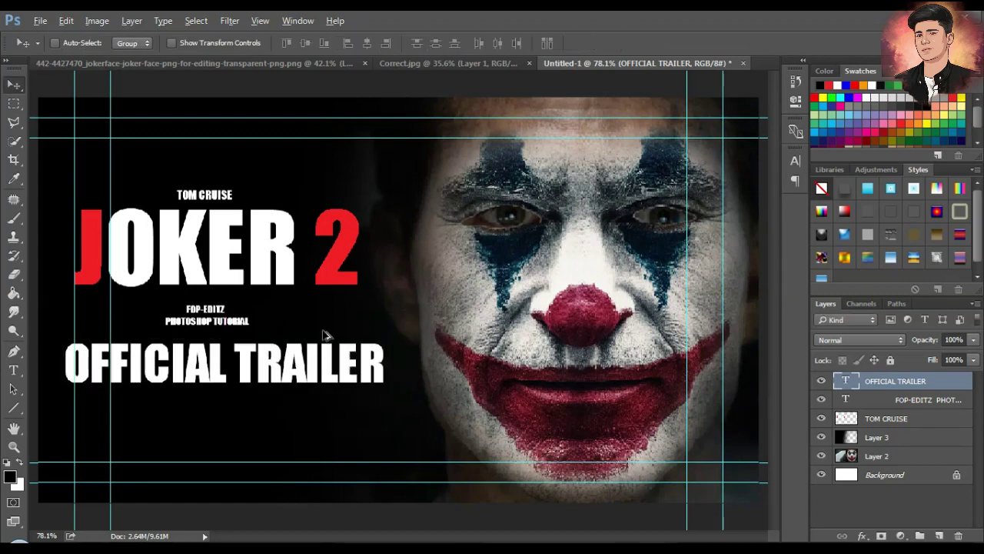
{"action": "key", "text": "ctrl+0"}
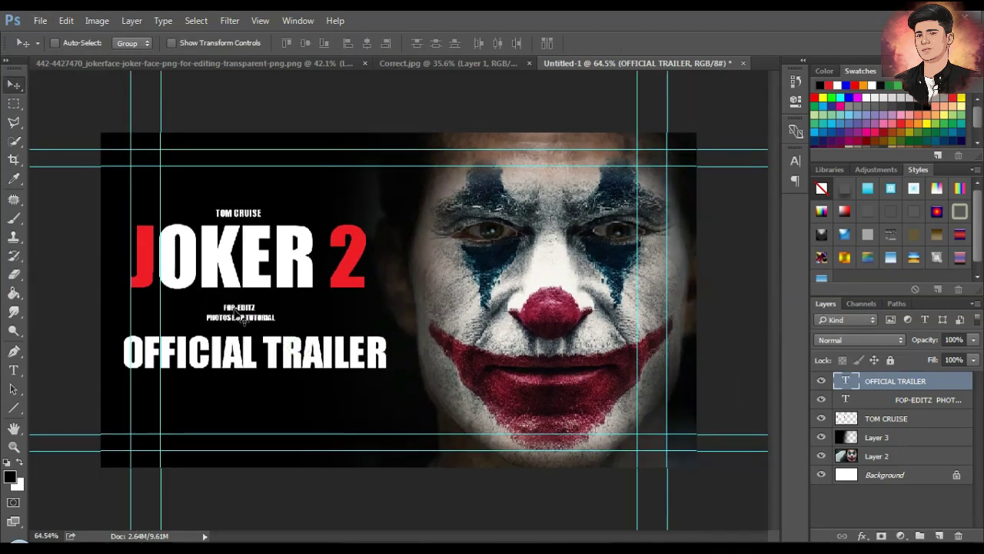
Step: Move the credit text up under the JOKER 2 title
{"action": "right_click", "coordinate": [259, 321]}
{"action": "left_click", "coordinate": [259, 321]}
{"action": "left_click_drag", "start_coordinate": [258, 322], "coordinate": [277, 312]}
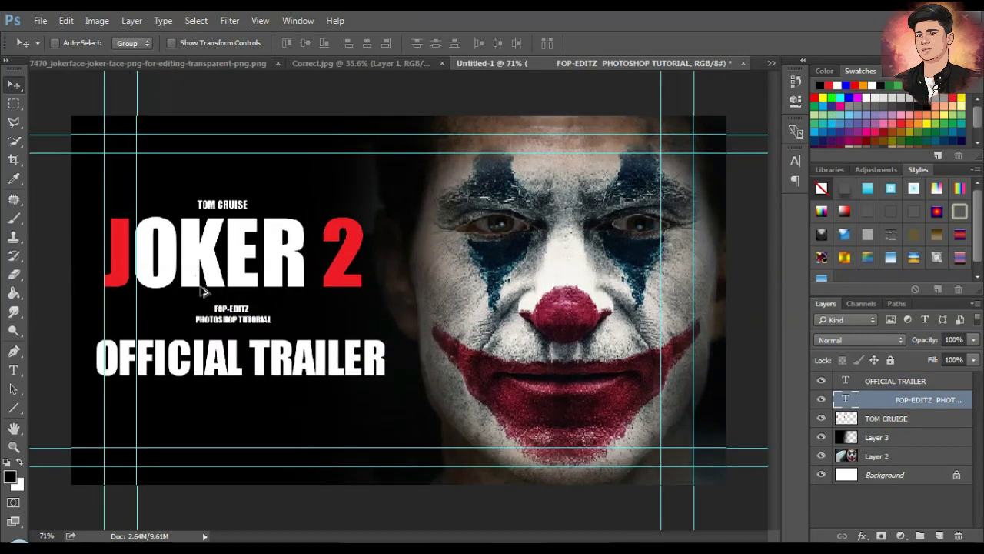
Step: Try a red gradient on OFFICIAL TRAILER and dismiss the type-layer error
{"action": "left_click", "coordinate": [892, 382]}
{"action": "left_click", "coordinate": [14, 293]}
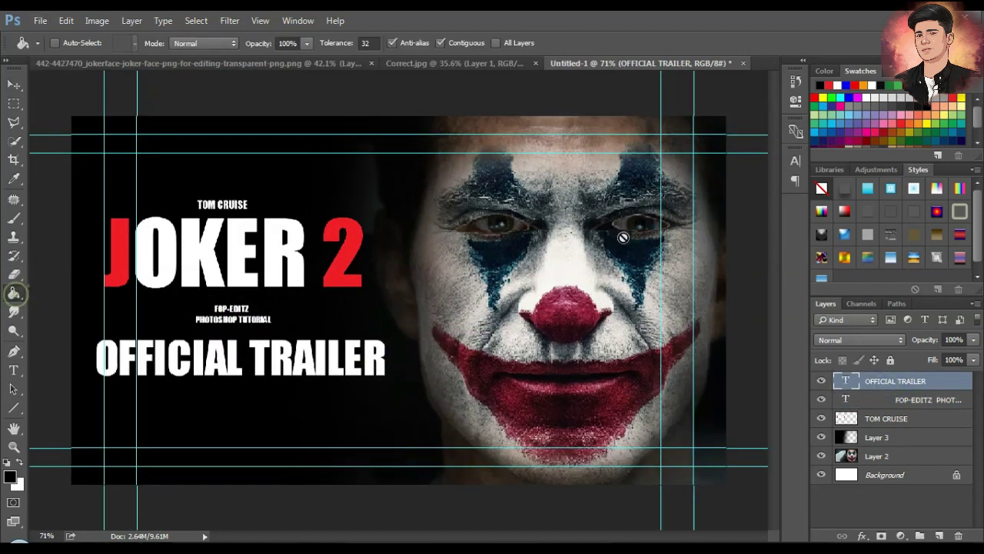
{"action": "key", "text": "shift+g"}
{"action": "left_click", "coordinate": [854, 86]}
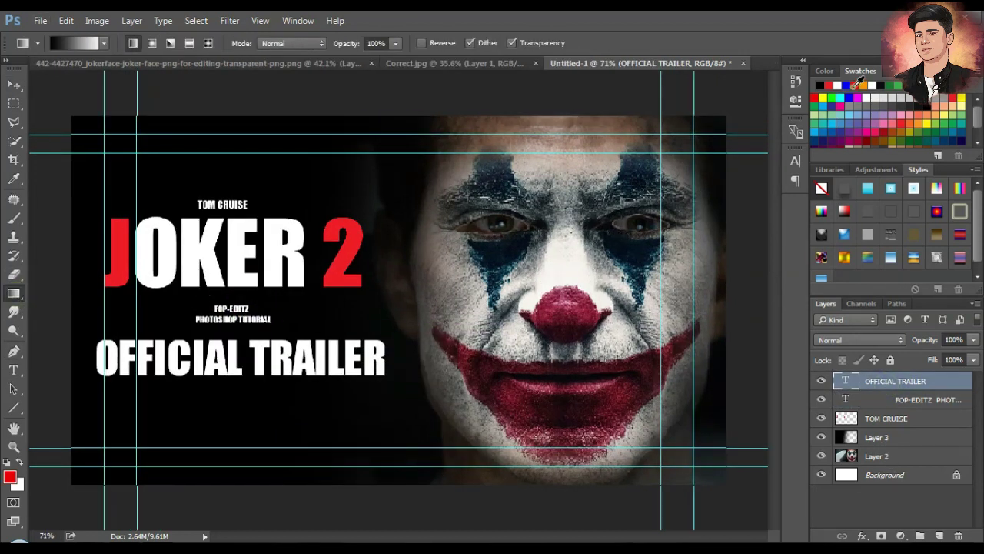
{"action": "left_click", "coordinate": [109, 356]}
{"action": "key", "text": "Return"}
{"action": "left_click", "coordinate": [110, 356]}
{"action": "key", "text": "Return"}
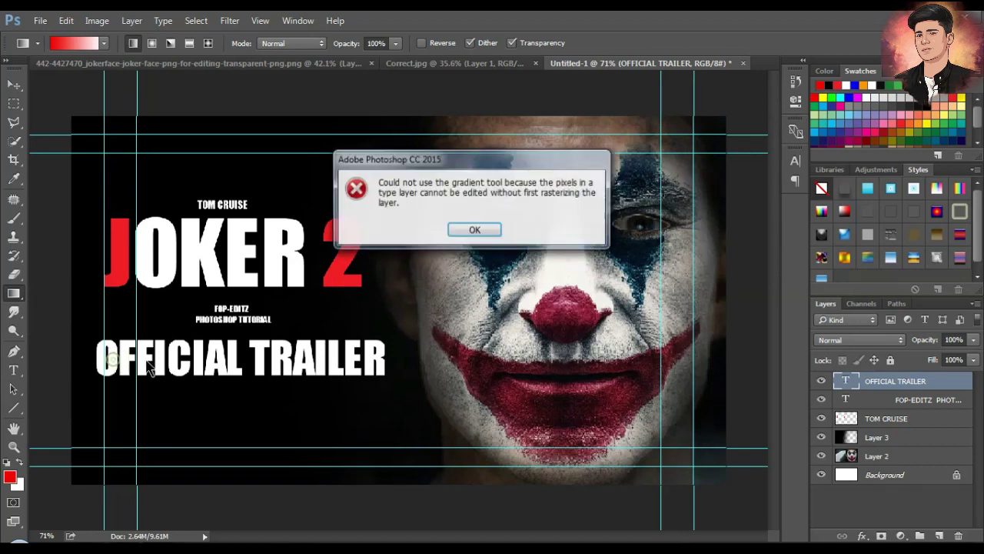
{"action": "key", "text": "Return"}
Step: Rasterize OFFICIAL TRAILER and bucket-fill its O and T with red
{"action": "right_click", "coordinate": [14, 274]}
{"action": "right_click", "coordinate": [14, 293]}
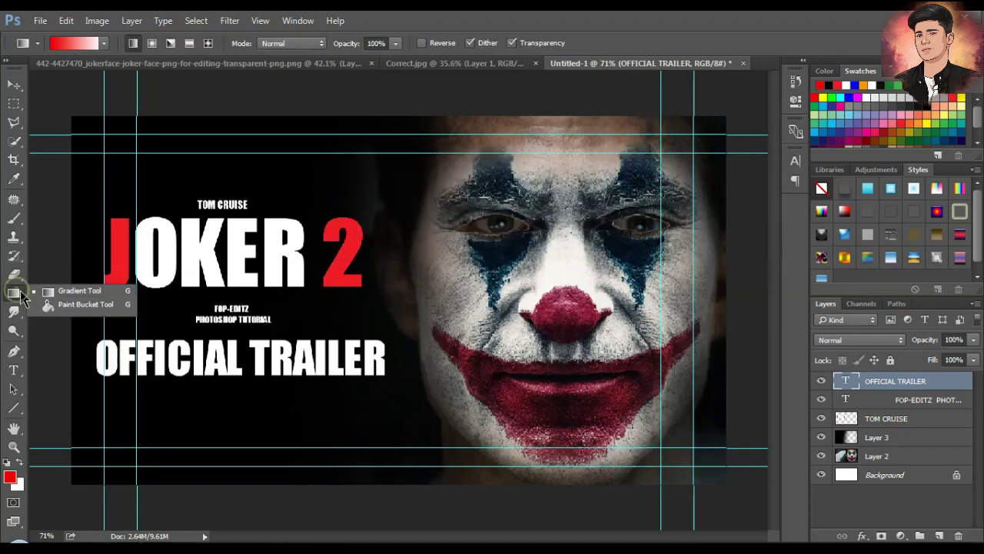
{"action": "left_click", "coordinate": [81, 306]}
{"action": "left_click", "coordinate": [114, 366]}
{"action": "key", "text": "Return"}
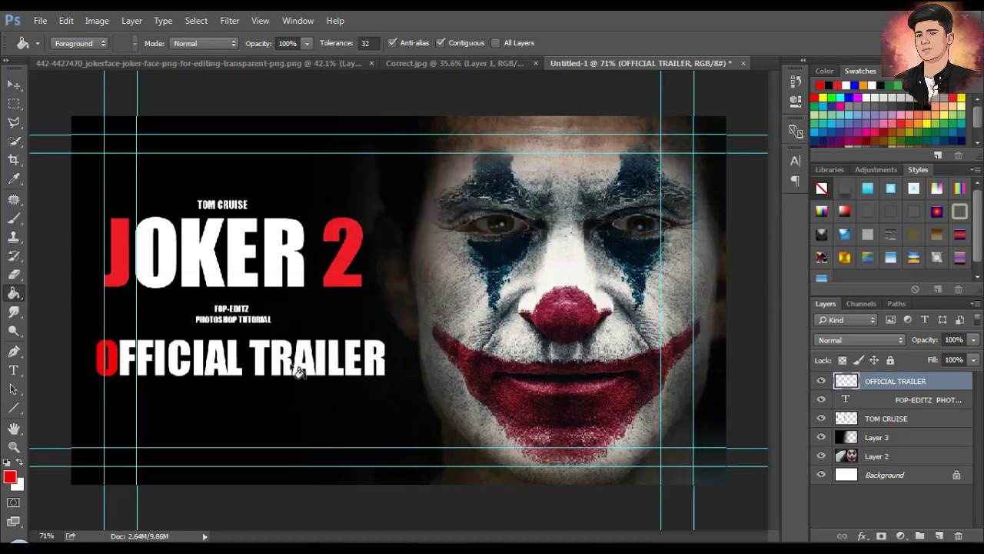
{"action": "left_click", "coordinate": [268, 361]}
Step: Rasterize the credit text and undo the red fills tried on its letters
{"action": "left_click", "coordinate": [892, 401]}
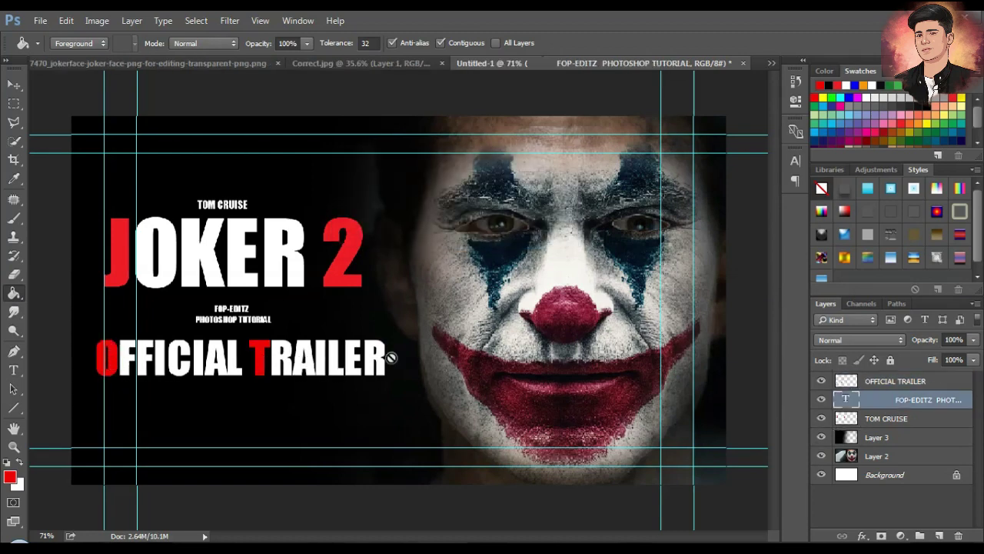
{"action": "scroll", "coordinate": [230, 311], "scroll_direction": "up", "scroll_amount": 3}
{"action": "scroll", "coordinate": [231, 310], "scroll_direction": "up", "scroll_amount": 5}
{"action": "left_click", "coordinate": [175, 300]}
{"action": "key", "text": "Return"}
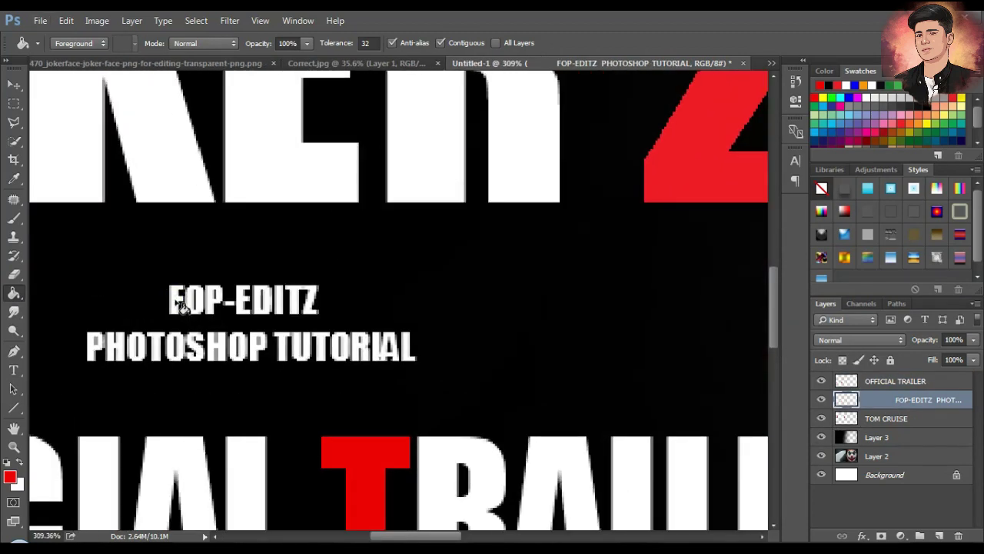
{"action": "left_click", "coordinate": [178, 304]}
{"action": "key", "text": "ctrl+z"}
{"action": "left_click", "coordinate": [254, 304]}
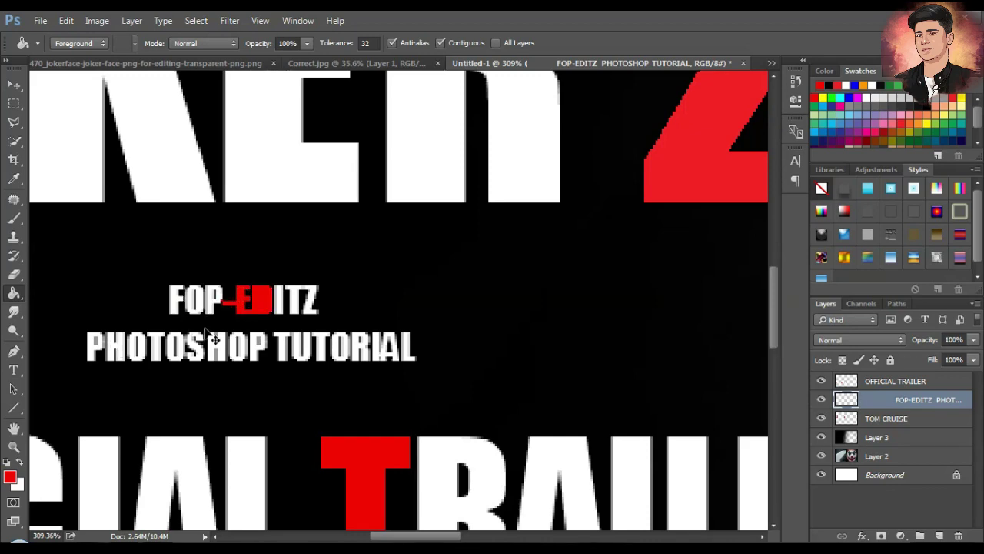
{"action": "key", "text": "ctrl+z"}
Step: Fit the whole poster in the window and return to the Move tool
{"action": "scroll", "coordinate": [193, 362], "scroll_direction": "down", "scroll_amount": 5}
{"action": "left_click", "coordinate": [260, 21]}
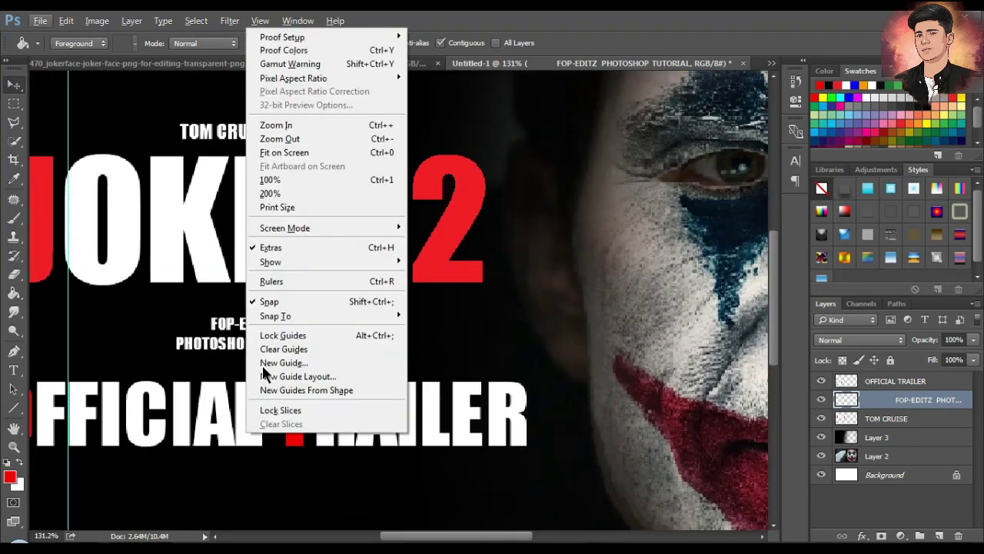
{"action": "left_click", "coordinate": [259, 397]}
{"action": "key", "text": "v"}
{"action": "key", "text": "g"}
{"action": "key", "text": "ctrl+0"}
{"action": "right_click", "coordinate": [319, 332]}
{"action": "key", "text": "z"}
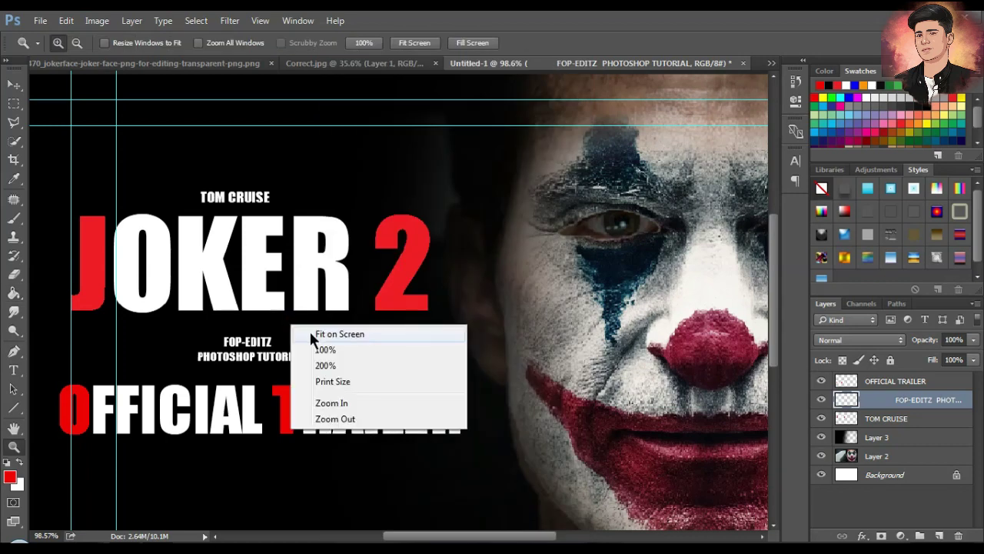
{"action": "left_click", "coordinate": [310, 332]}
{"action": "key", "text": "v"}
{"action": "scroll", "coordinate": [340, 301], "scroll_direction": "down", "scroll_amount": 2}
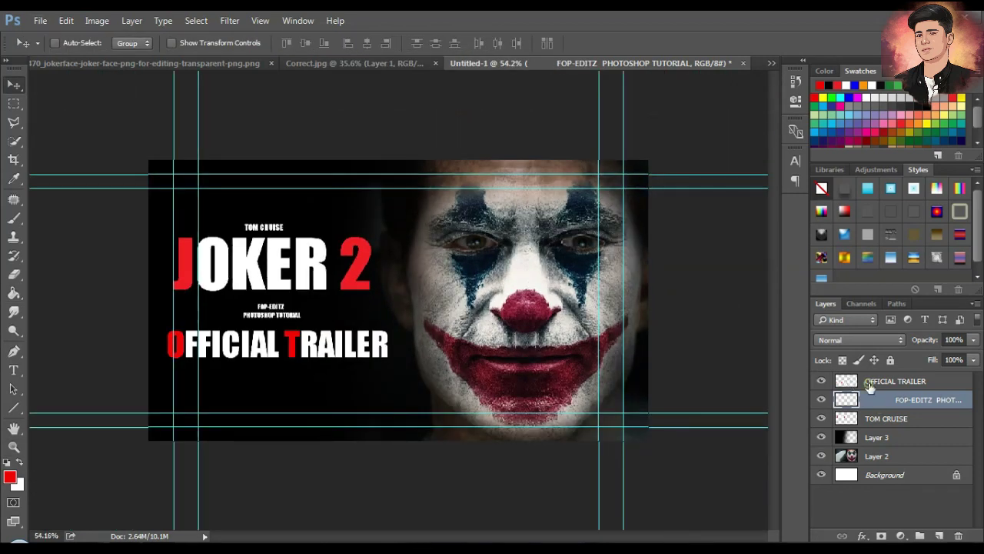
Step: Merge the layers from OFFICIAL TRAILER down to Layer 2 into one layer
{"action": "left_click", "coordinate": [869, 382]}
{"action": "left_click", "coordinate": [873, 458], "text": "shift"}
{"action": "key", "text": "ctrl+e"}
{"action": "scroll", "coordinate": [422, 344], "scroll_direction": "down", "scroll_amount": 2}
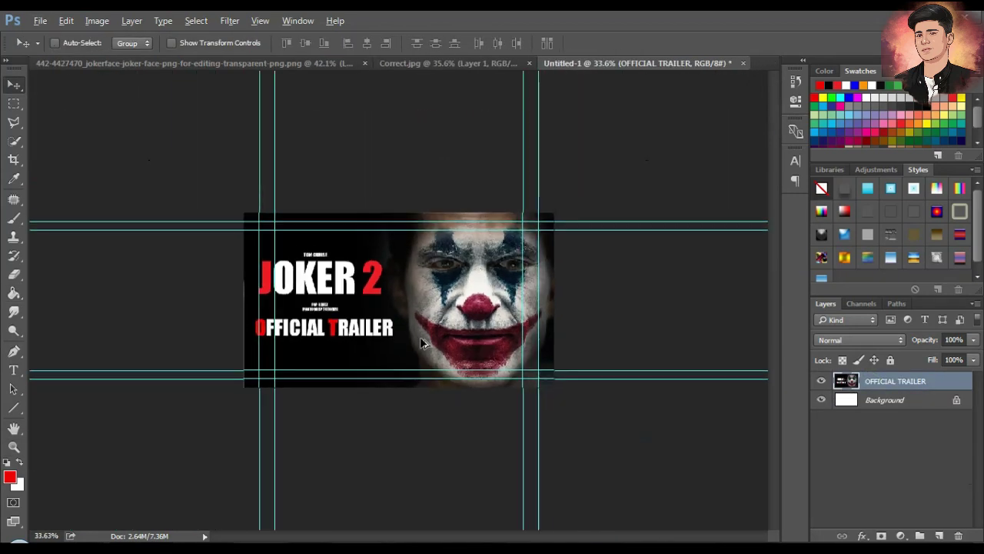